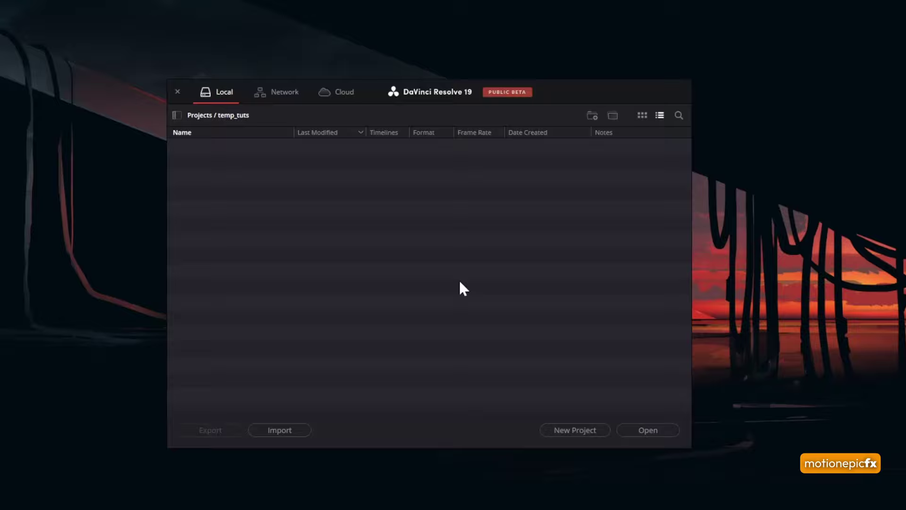
- Check the New folder holding the GlossyLogoReveal .dra and zip, then return to Resolve's Project Manager
{"action": "mouse_move", "coordinate": [334, 508]}
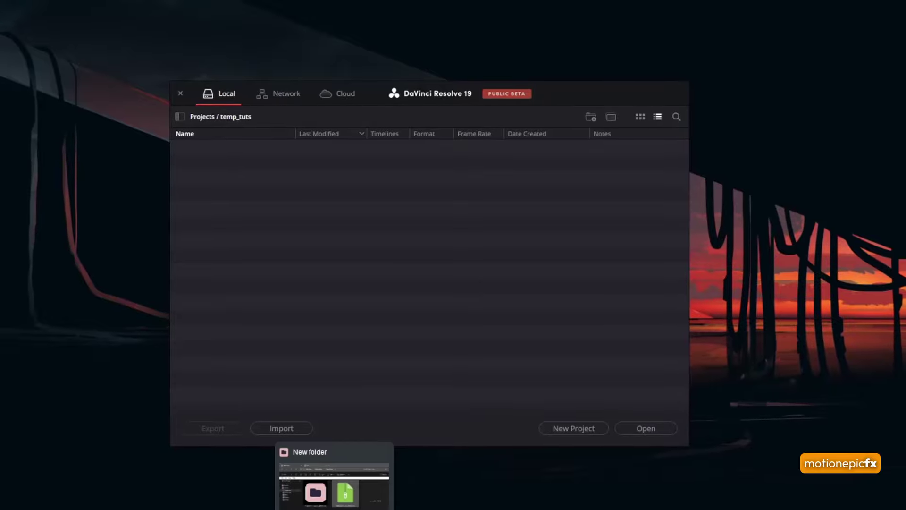
{"action": "left_click", "coordinate": [334, 486]}
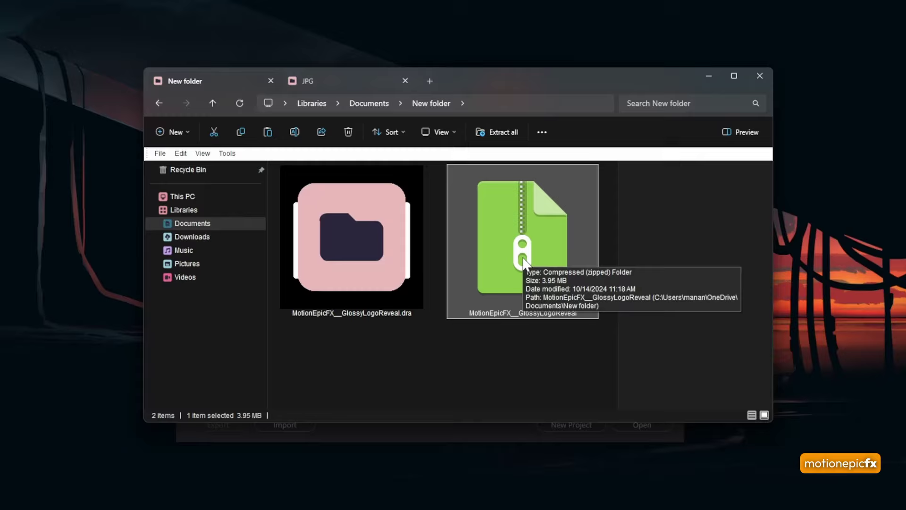
{"action": "left_click", "coordinate": [346, 265]}
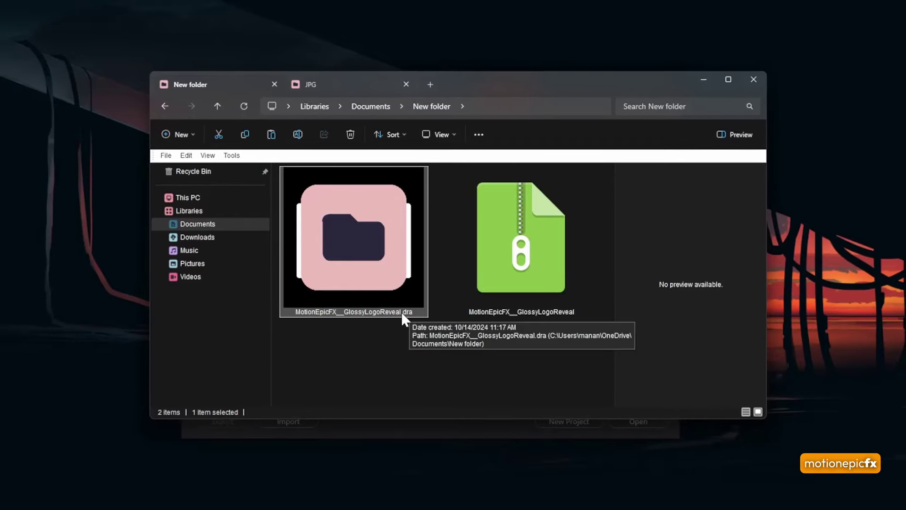
{"action": "left_click", "coordinate": [355, 422]}
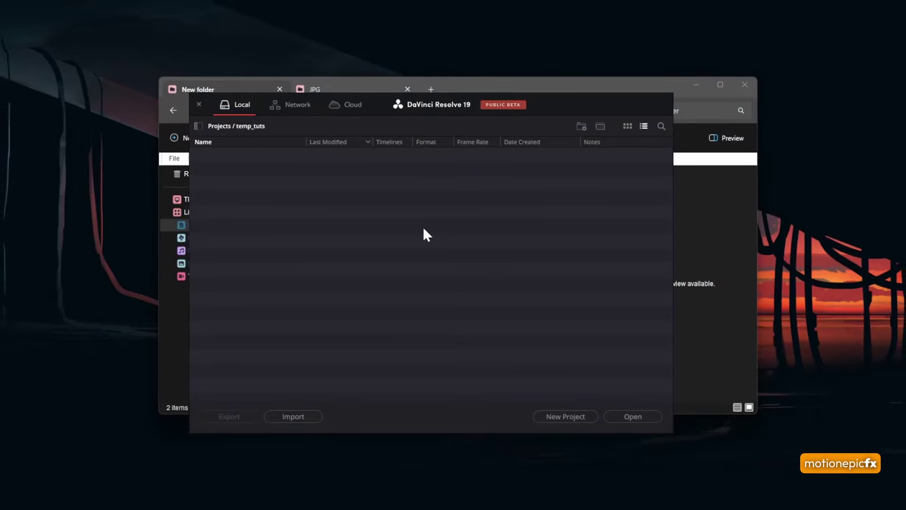
- Restore the MotionEpicFX__GlossyLogoReveal project from the .dra archive in Documents > New folder
{"action": "right_click", "coordinate": [376, 192]}
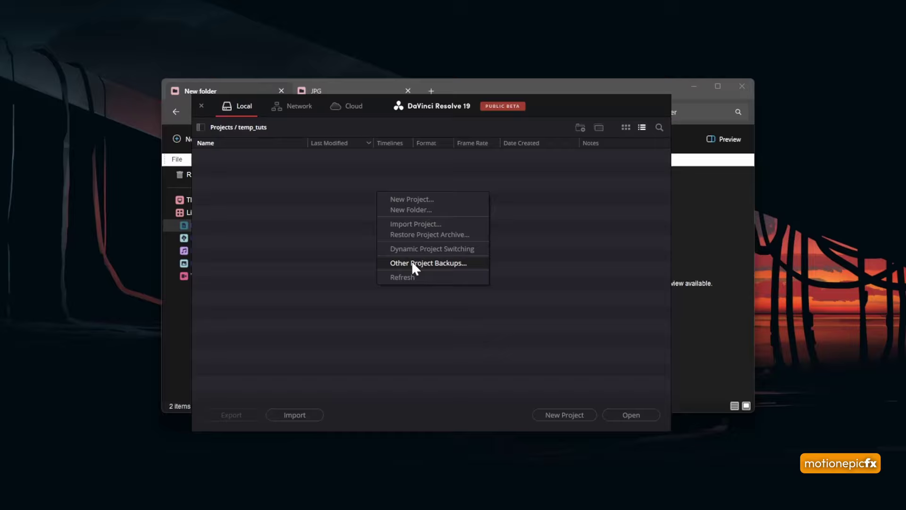
{"action": "left_click", "coordinate": [423, 233]}
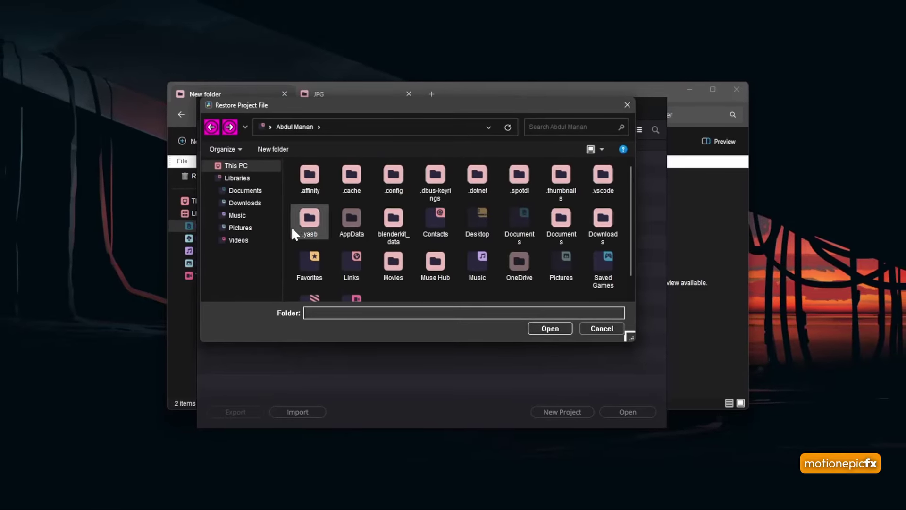
{"action": "left_click", "coordinate": [251, 192]}
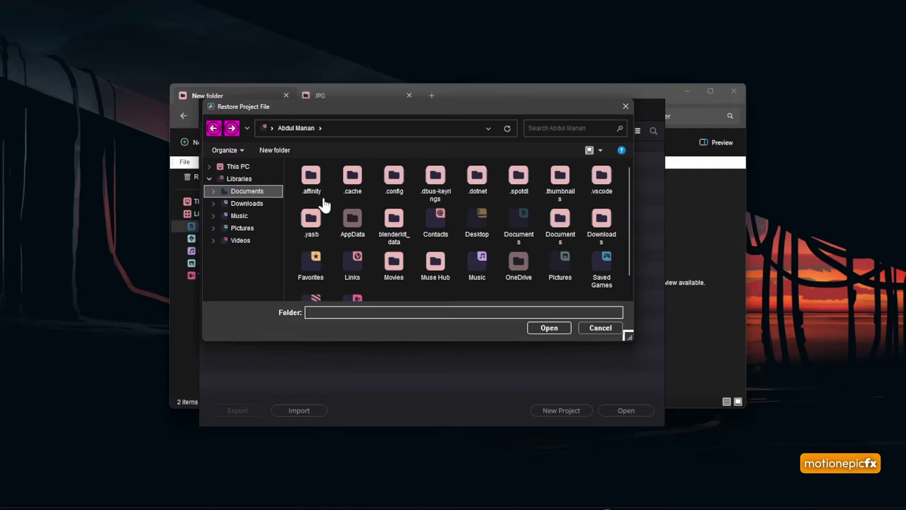
{"action": "scroll", "coordinate": [312, 290], "scroll_direction": "down", "scroll_amount": 3}
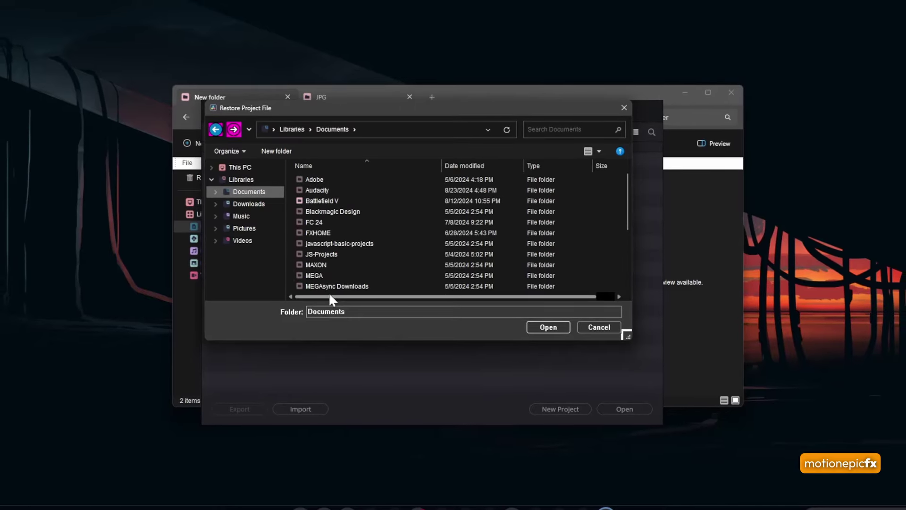
{"action": "double_click", "coordinate": [330, 233]}
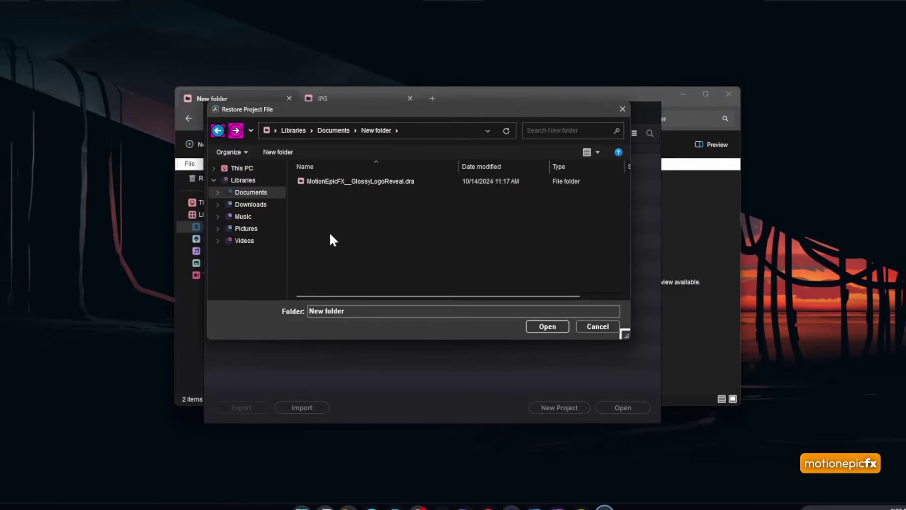
{"action": "left_click", "coordinate": [361, 187]}
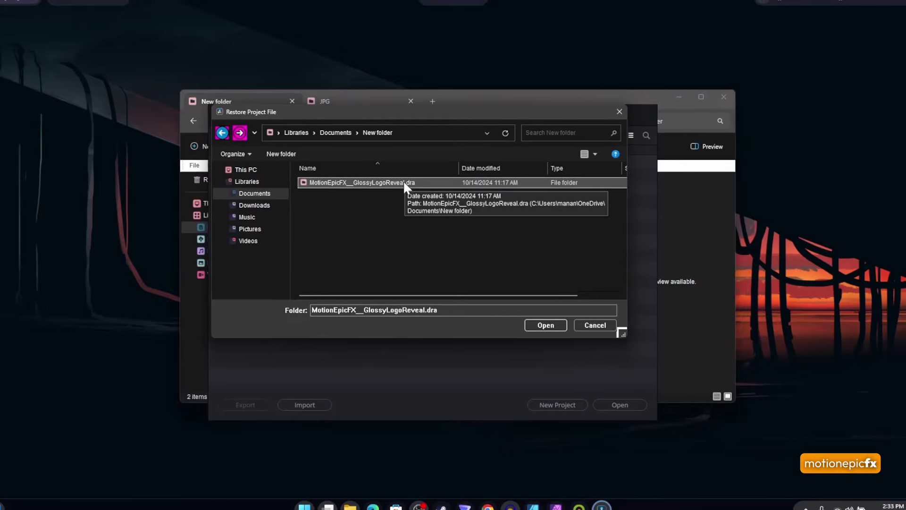
{"action": "left_click", "coordinate": [531, 325]}
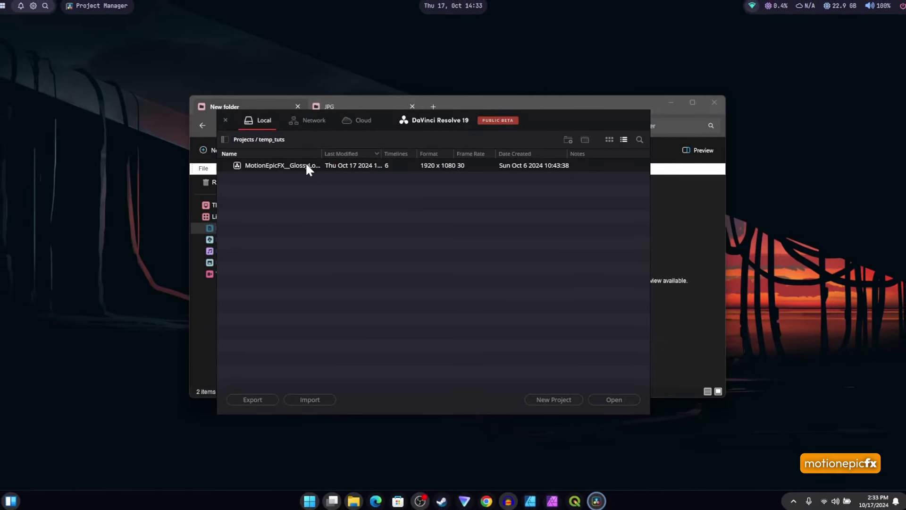
- Open the GlossyLogoReveal project on the Edit page, move Version_3 beside Version_2, and view Version_1
{"action": "double_click", "coordinate": [306, 164]}
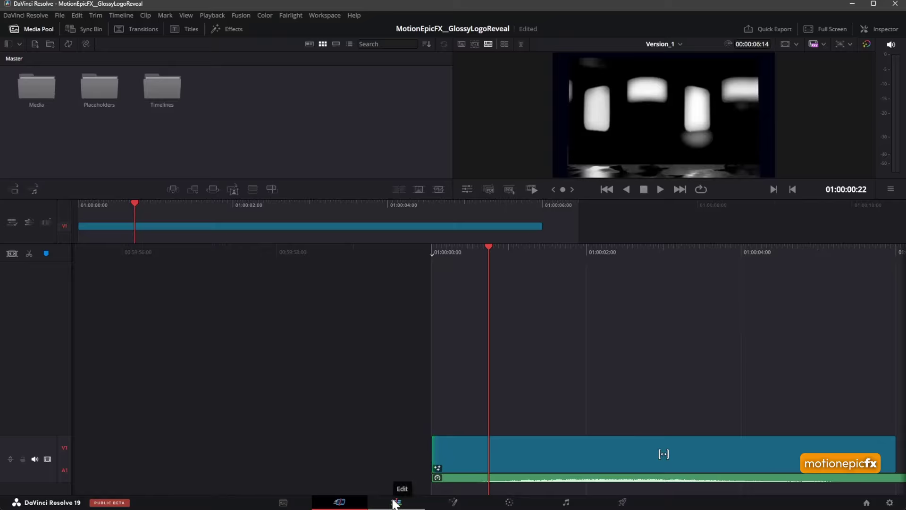
{"action": "left_click", "coordinate": [395, 502]}
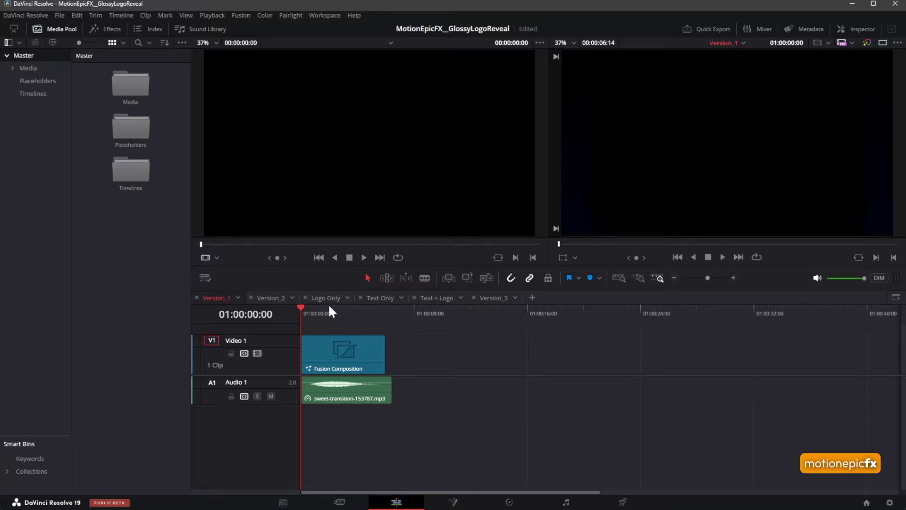
{"action": "left_click_drag", "start_coordinate": [501, 299], "coordinate": [332, 301]}
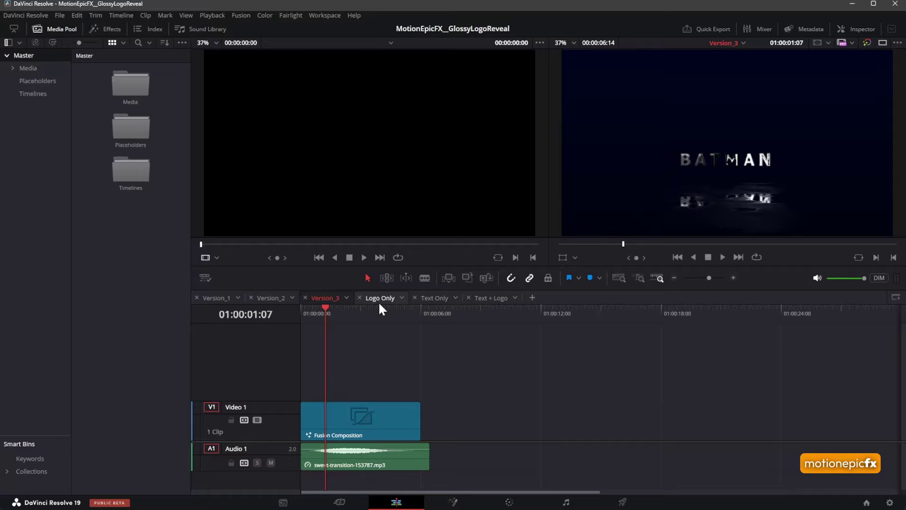
{"action": "left_click", "coordinate": [217, 300]}
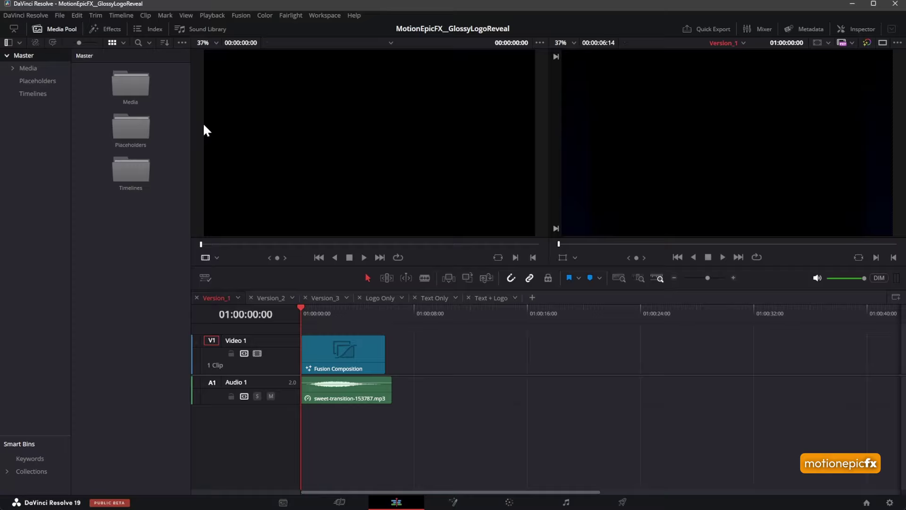
- In the Logo Only timeline, enable the Disable After Edit track to show the grey placeholder
{"action": "left_click", "coordinate": [383, 296]}
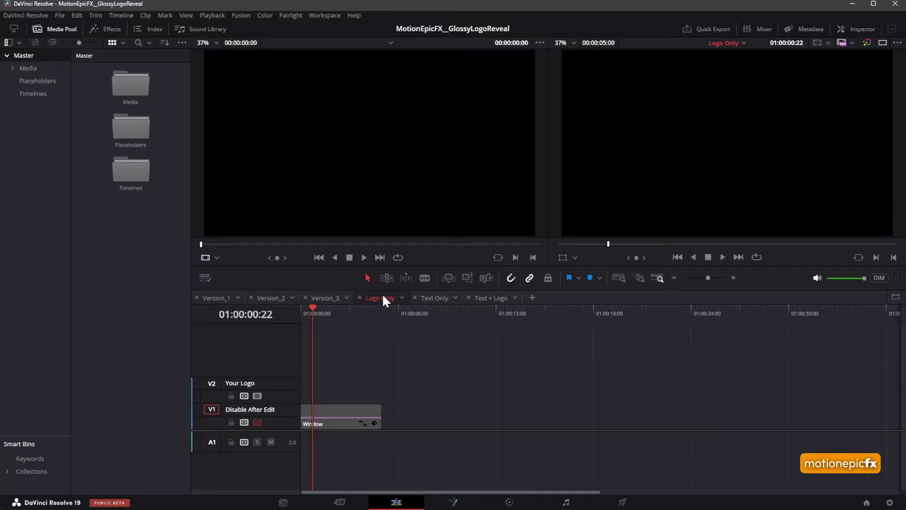
{"action": "left_click", "coordinate": [257, 421]}
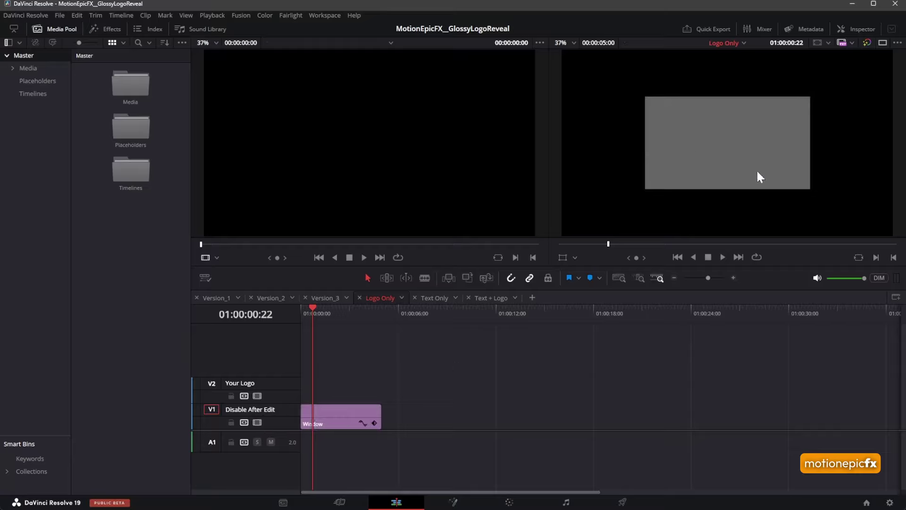
- Open the Pictures\JPG folder in File Explorer and move the window aside
{"action": "mouse_move", "coordinate": [453, 507]}
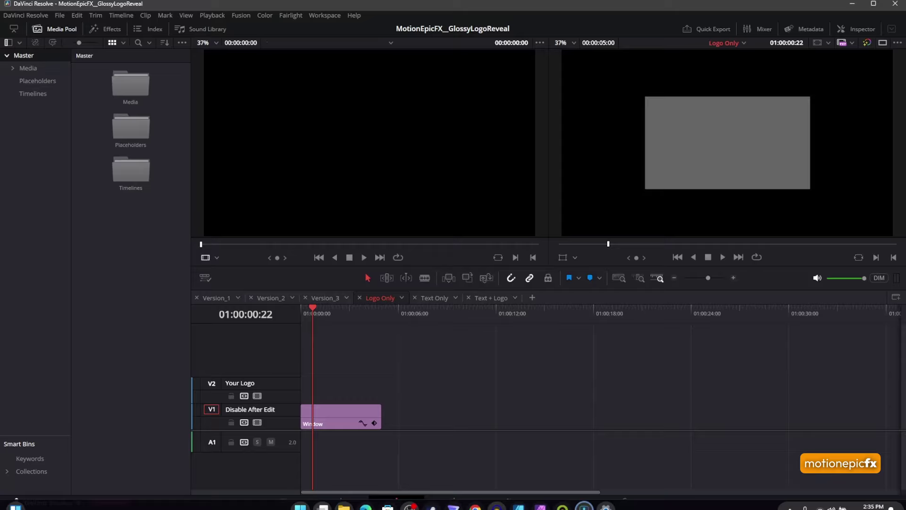
{"action": "left_click", "coordinate": [342, 448]}
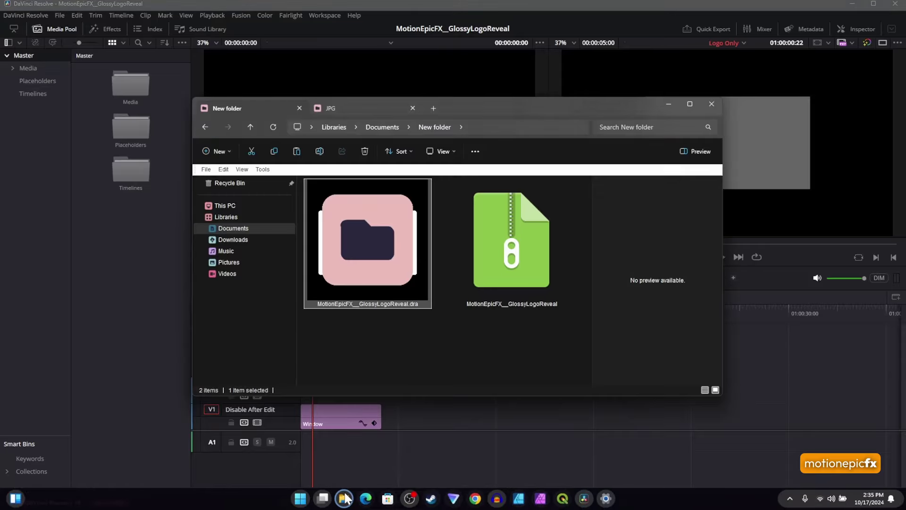
{"action": "left_click", "coordinate": [376, 106]}
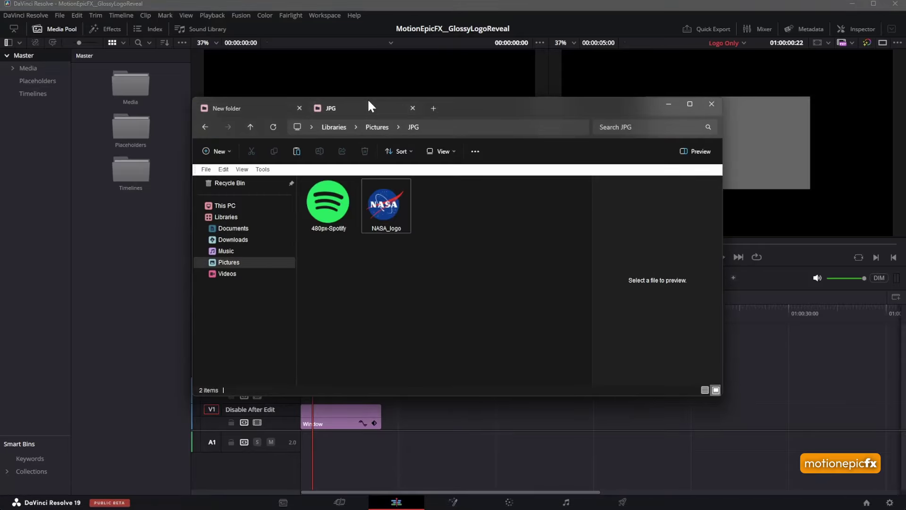
{"action": "left_click_drag", "start_coordinate": [469, 107], "coordinate": [516, 111]}
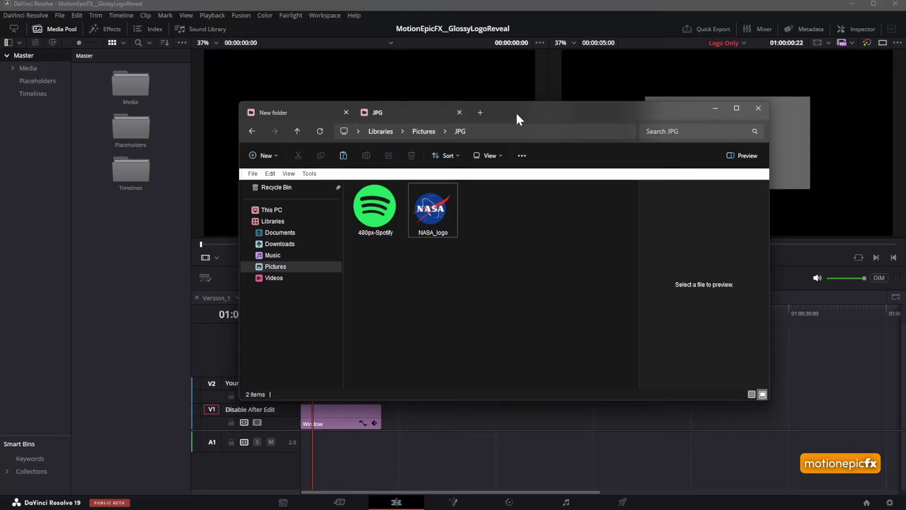
- Preview the Spotify and NASA logos, then select both 480px-Spotify and NASA_logo images
{"action": "left_click", "coordinate": [376, 216]}
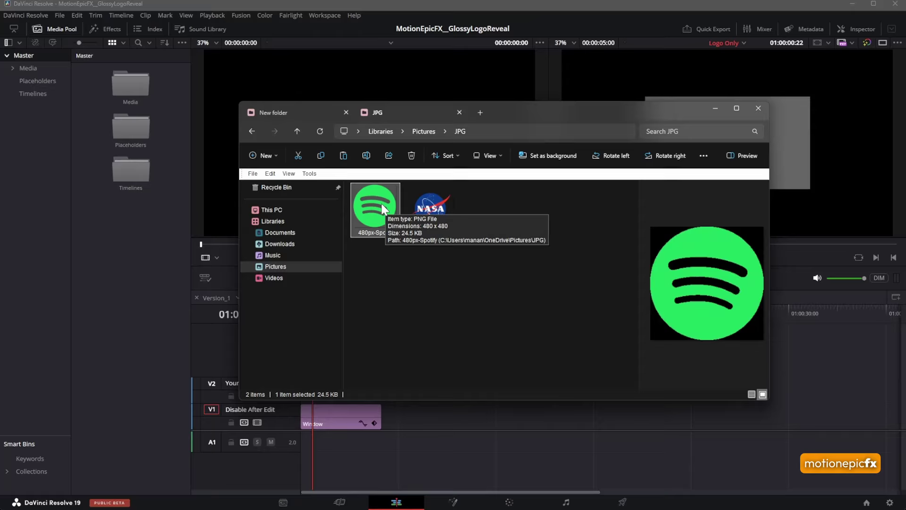
{"action": "left_click", "coordinate": [443, 210]}
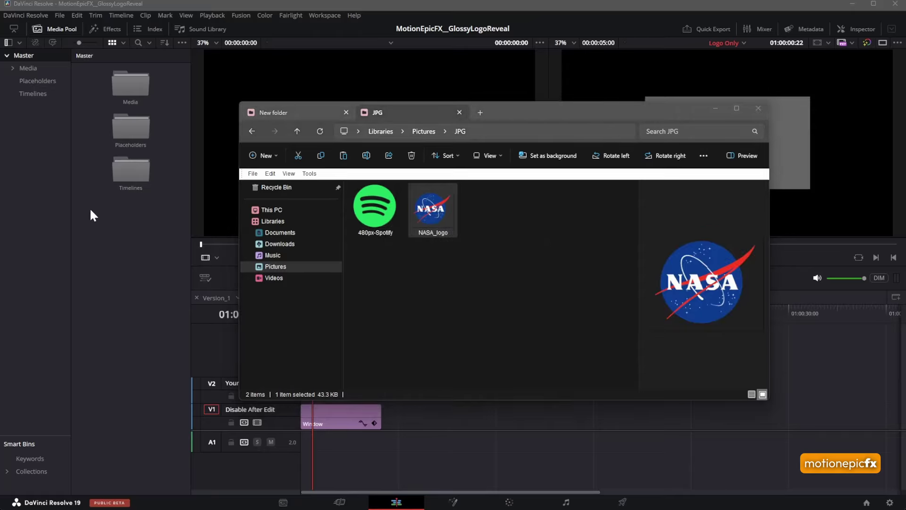
{"action": "left_click", "coordinate": [433, 234]}
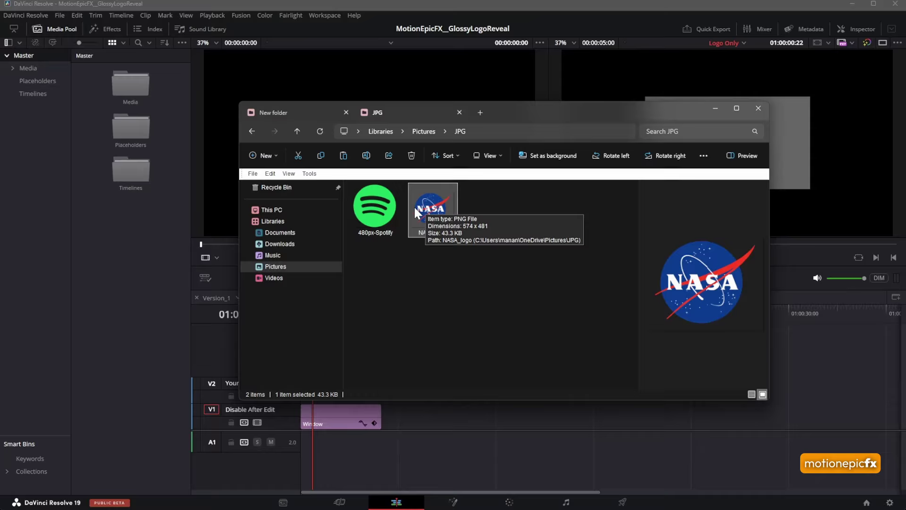
{"action": "left_click_drag", "start_coordinate": [372, 251], "coordinate": [459, 202]}
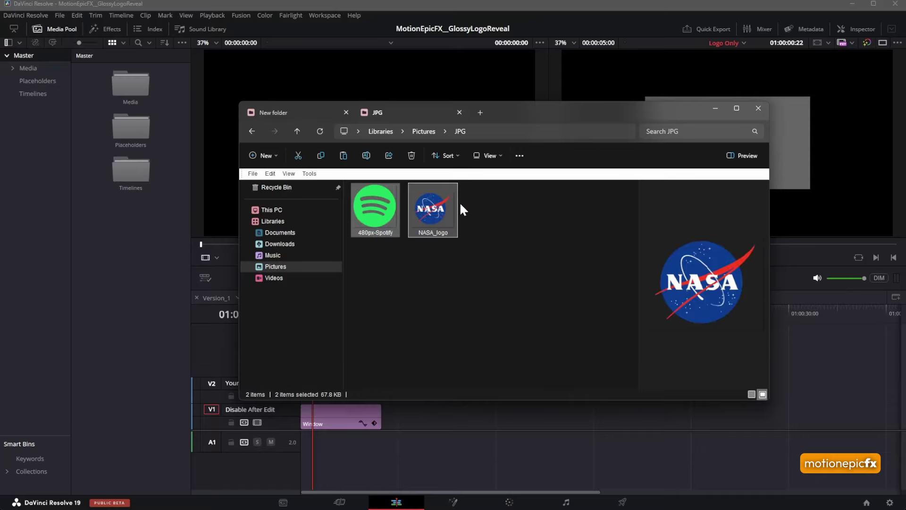
- Import both logos to the Media Pool and put NASA_logo.png on Your Logo at zoom 0.490
{"action": "left_click_drag", "start_coordinate": [376, 205], "coordinate": [119, 257]}
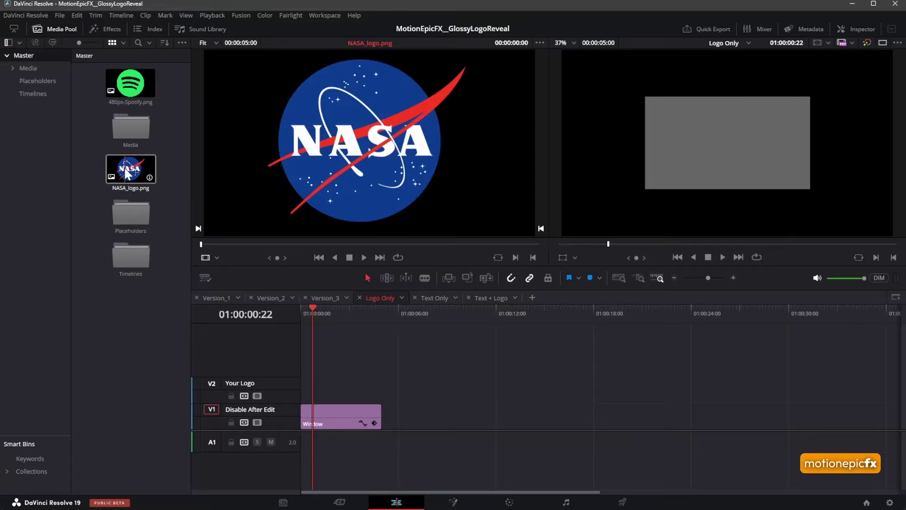
{"action": "left_click_drag", "start_coordinate": [131, 169], "coordinate": [295, 379]}
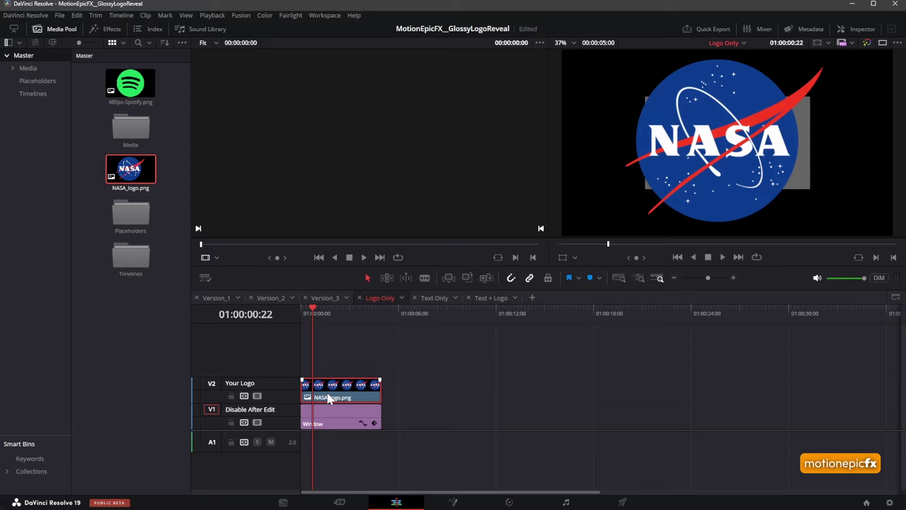
{"action": "left_click", "coordinate": [327, 393]}
{"action": "left_click", "coordinate": [862, 29]}
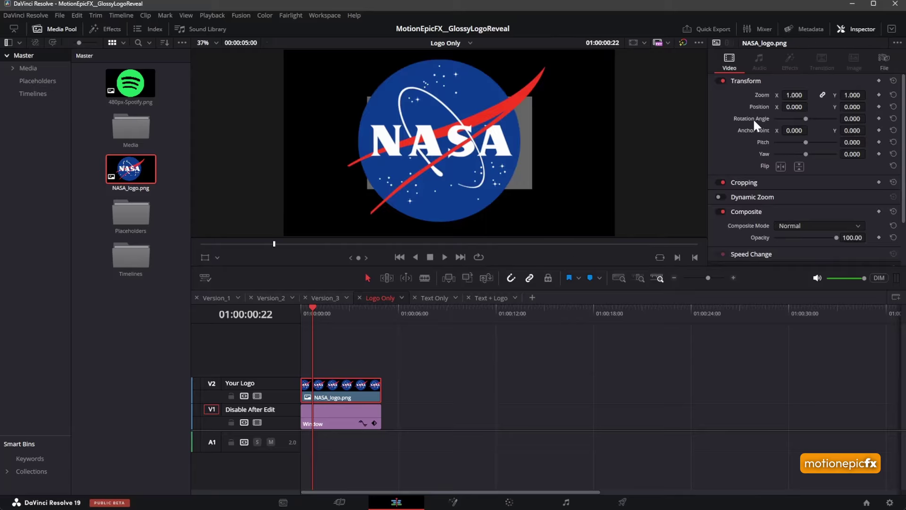
{"action": "left_click_drag", "start_coordinate": [795, 95], "coordinate": [751, 95]}
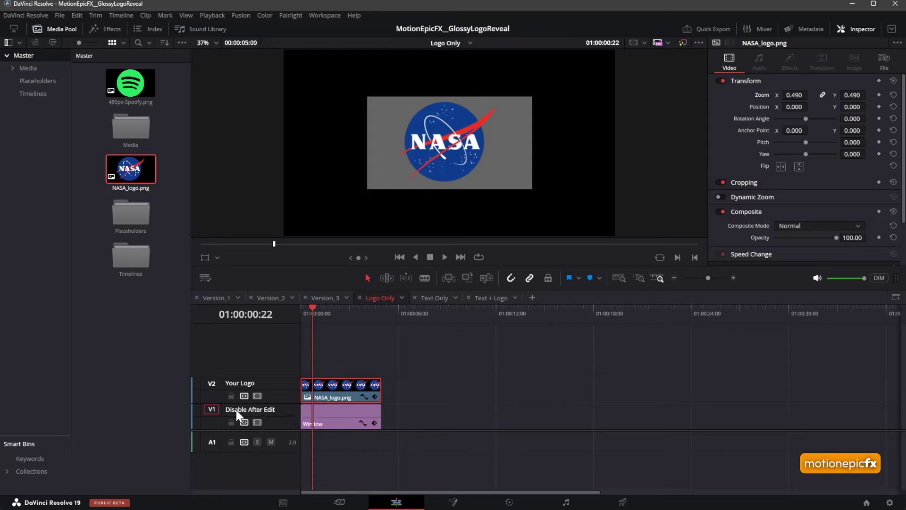
- Preview the NASA logo in Version_1 with V1 hidden and A1 muted, then delete it from Logo Only
{"action": "left_click", "coordinate": [258, 422]}
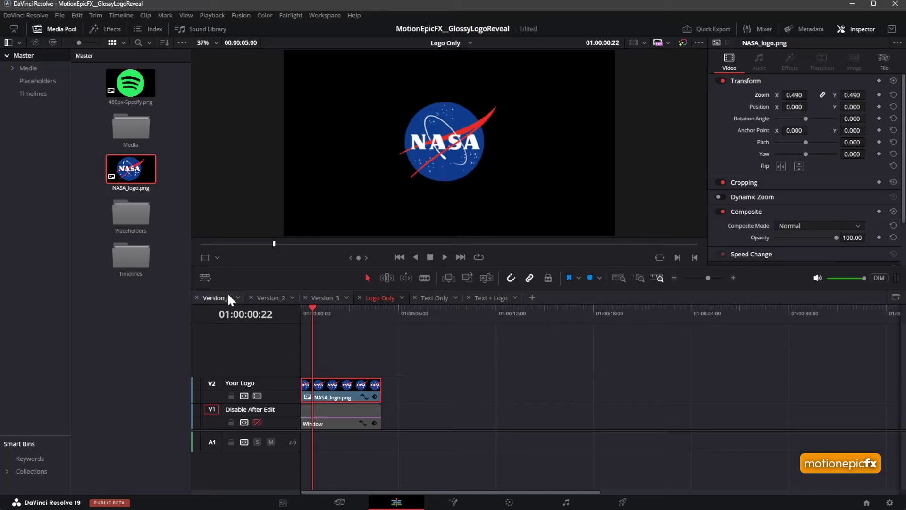
{"action": "left_click", "coordinate": [216, 298]}
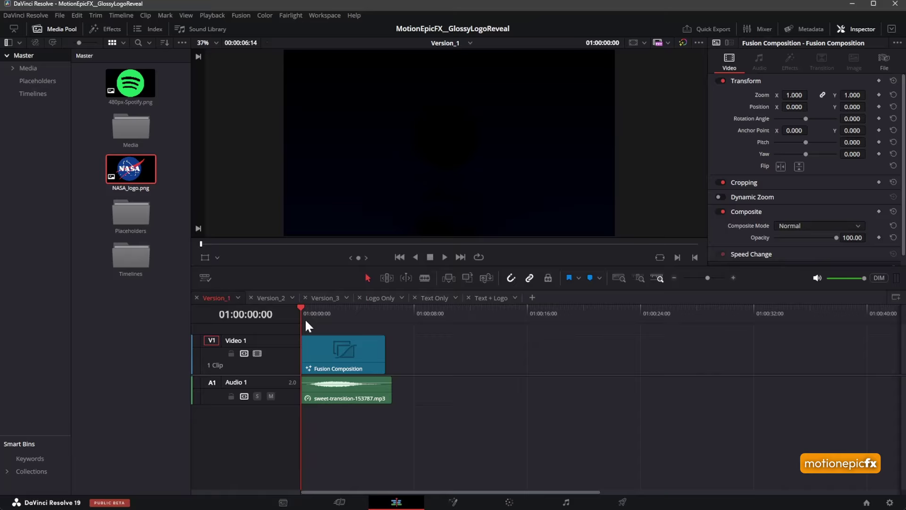
{"action": "left_click_drag", "start_coordinate": [326, 317], "coordinate": [333, 317]}
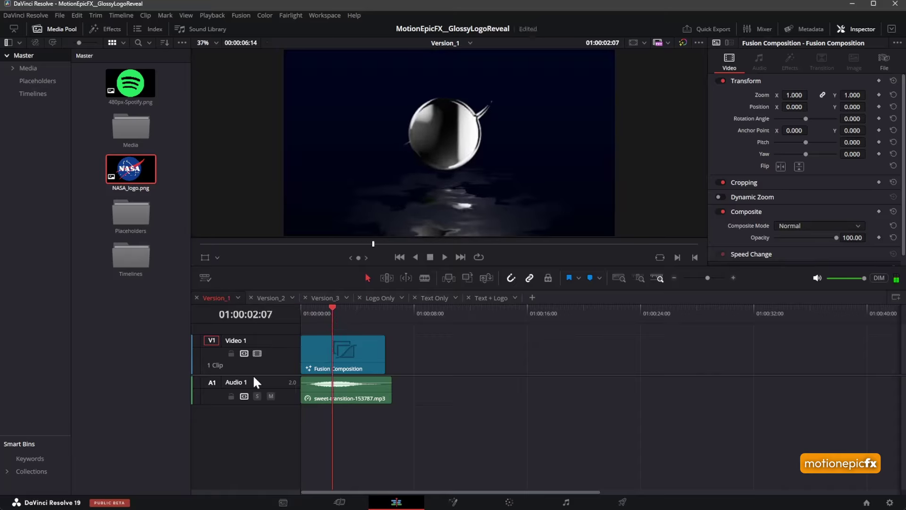
{"action": "left_click", "coordinate": [270, 395]}
{"action": "left_click_drag", "start_coordinate": [322, 308], "coordinate": [325, 310]}
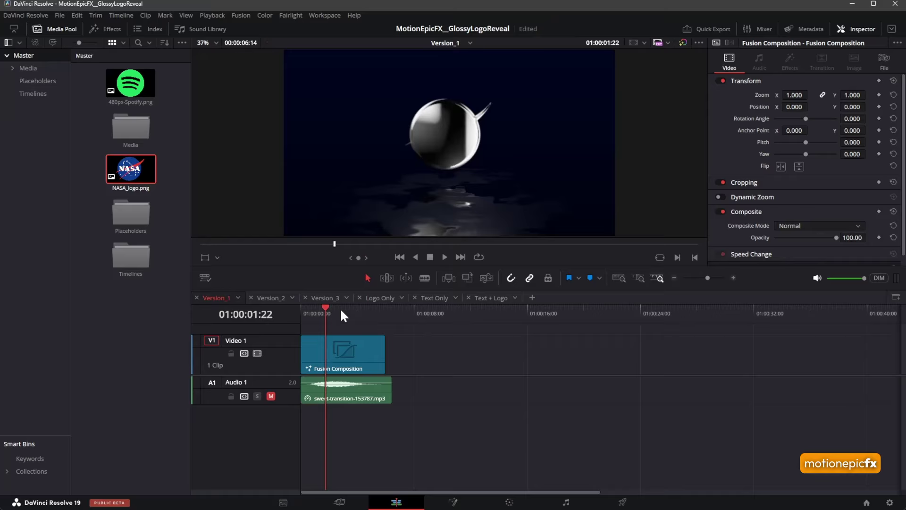
{"action": "left_click", "coordinate": [372, 298]}
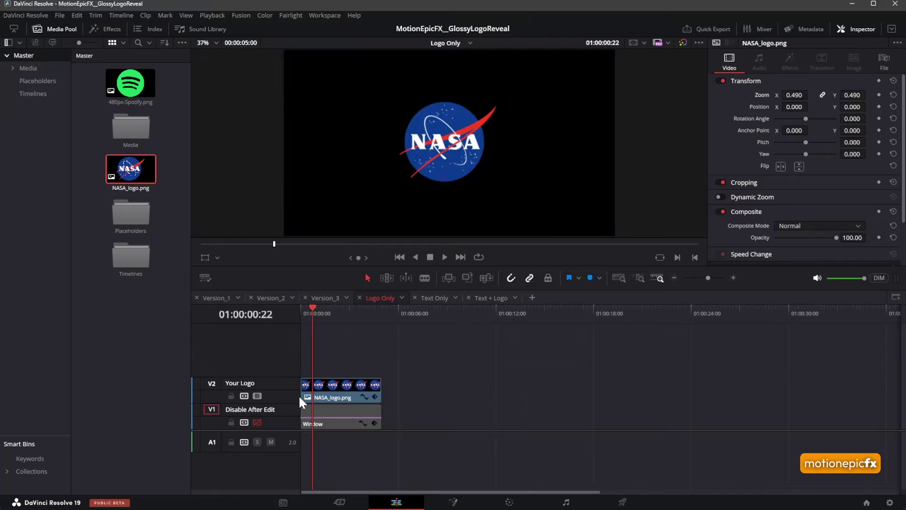
{"action": "key", "text": "Delete"}
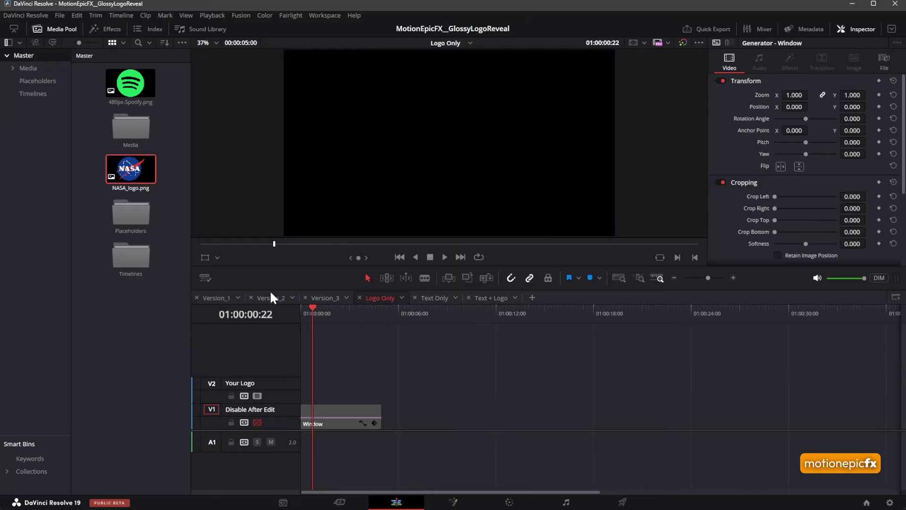
- Place 480px-Spotify.png on Your Logo at zoom 0.450, hide V1, and view Version_1
{"action": "left_click", "coordinate": [131, 83]}
{"action": "left_click_drag", "start_coordinate": [130, 83], "coordinate": [307, 400]}
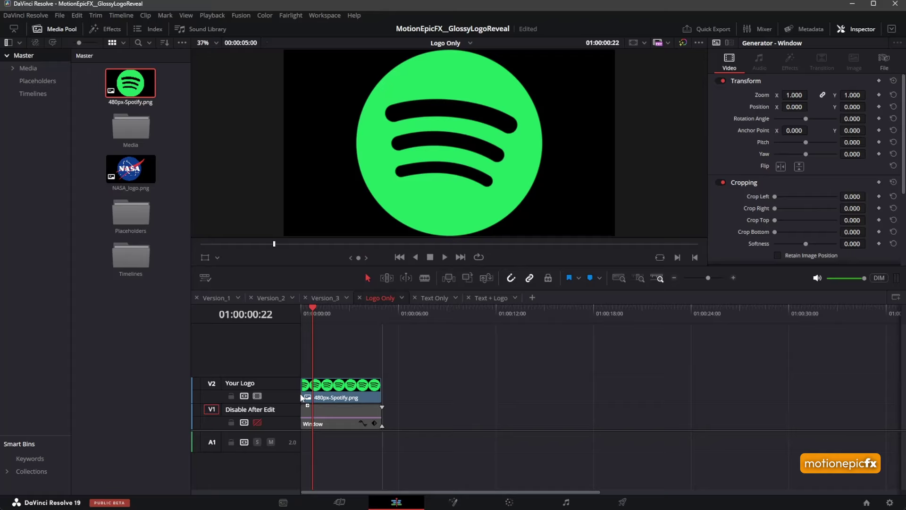
{"action": "left_click", "coordinate": [302, 398]}
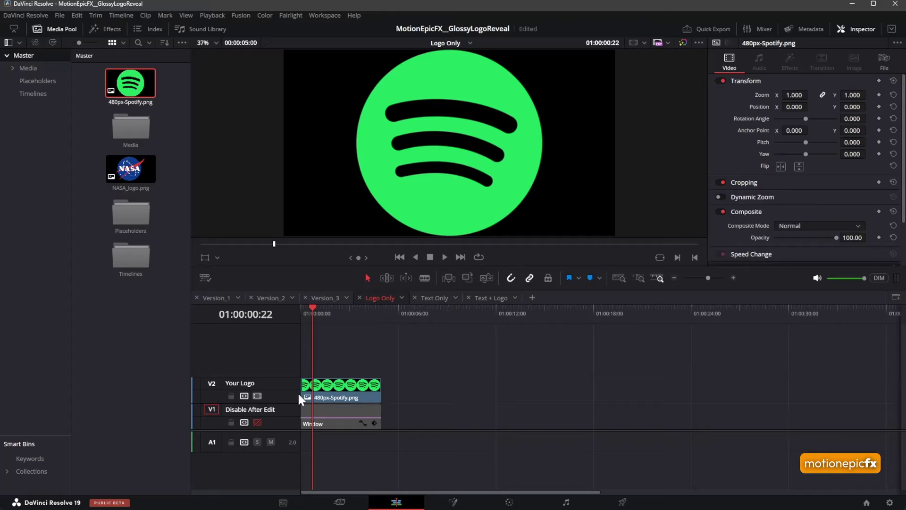
{"action": "left_click", "coordinate": [257, 422]}
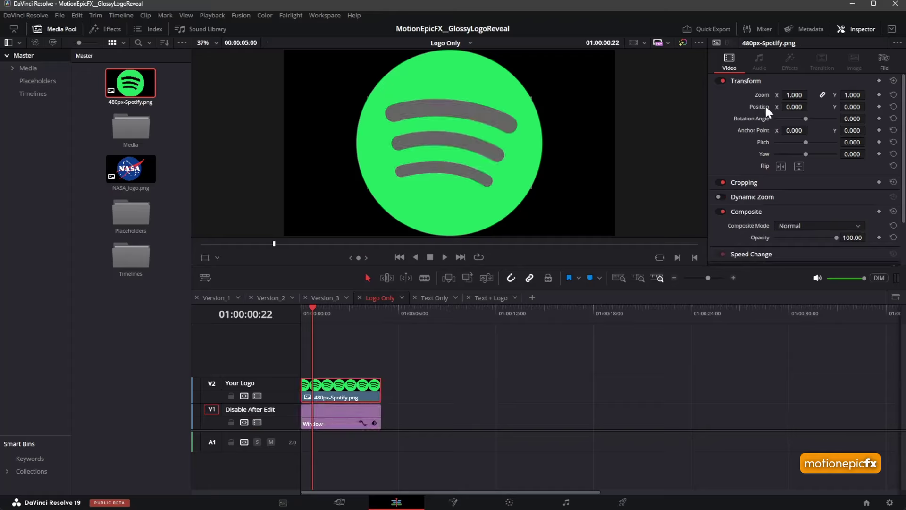
{"action": "left_click_drag", "start_coordinate": [794, 95], "coordinate": [758, 95]}
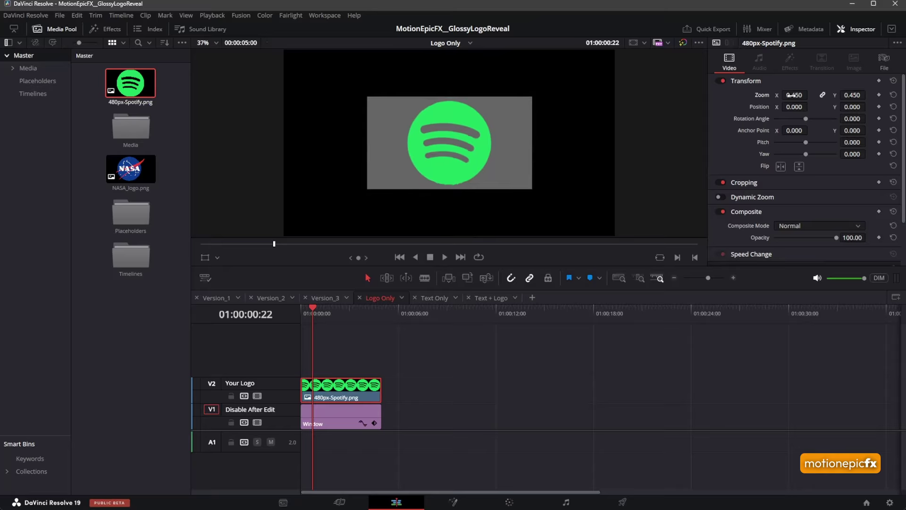
{"action": "left_click", "coordinate": [257, 422]}
{"action": "left_click", "coordinate": [217, 299]}
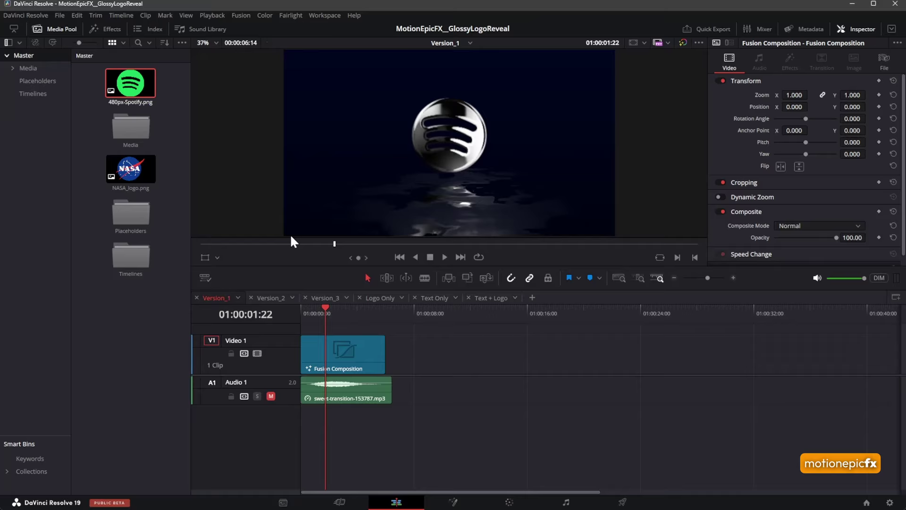
- Set Playback > Timeline Proxy Resolution to its first option
{"action": "left_click", "coordinate": [215, 16]}
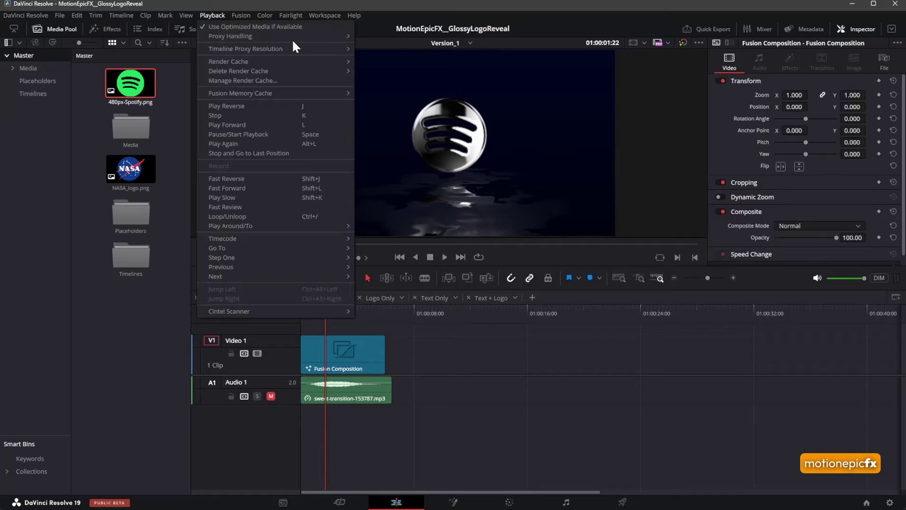
{"action": "mouse_move", "coordinate": [310, 45]}
{"action": "left_click", "coordinate": [370, 47]}
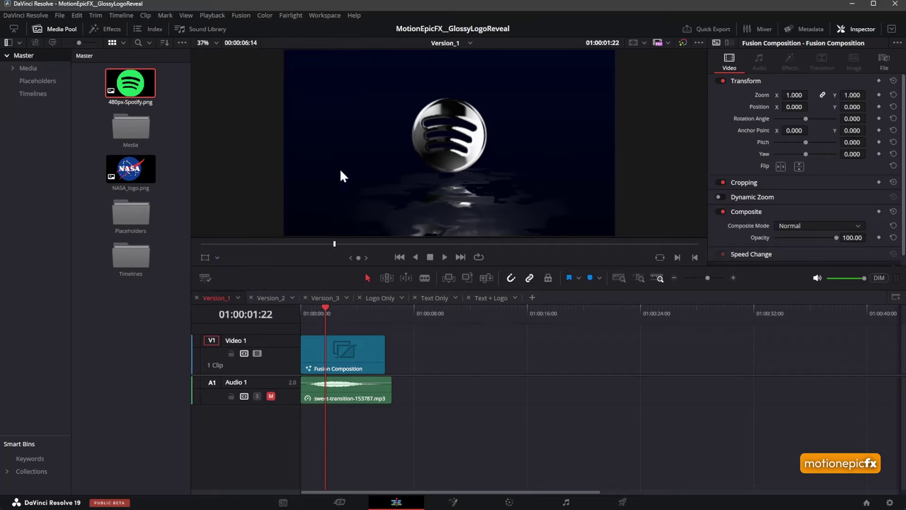
- Scrub through the Version_1 reveal to see the chrome Spotify logo with its reflection
{"action": "left_click", "coordinate": [317, 315]}
{"action": "left_click", "coordinate": [340, 315]}
{"action": "mouse_move", "coordinate": [340, 316]}
{"action": "left_mouse_down"}
{"action": "mouse_move", "coordinate": [353, 314]}
{"action": "mouse_move", "coordinate": [331, 312]}
{"action": "left_mouse_up"}
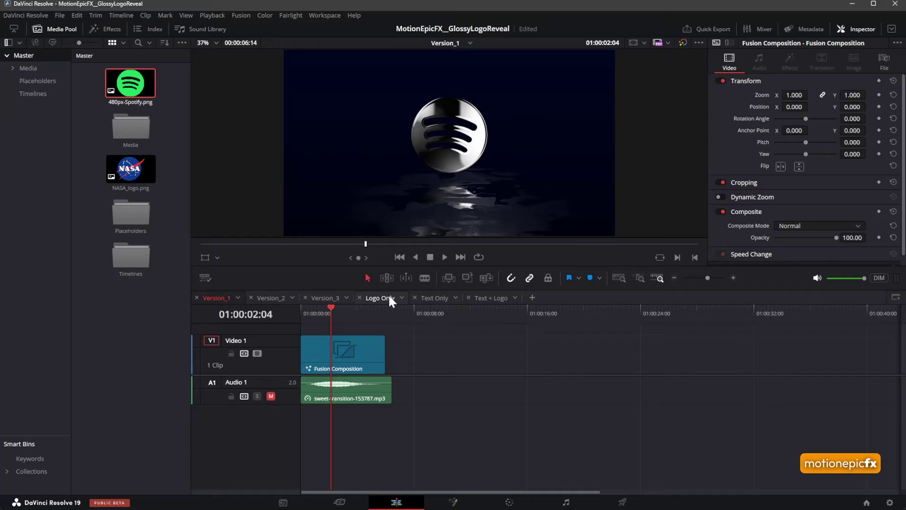
- Select the Text - YT clip in the Text Only timeline and preview a later frame
{"action": "left_click", "coordinate": [438, 297]}
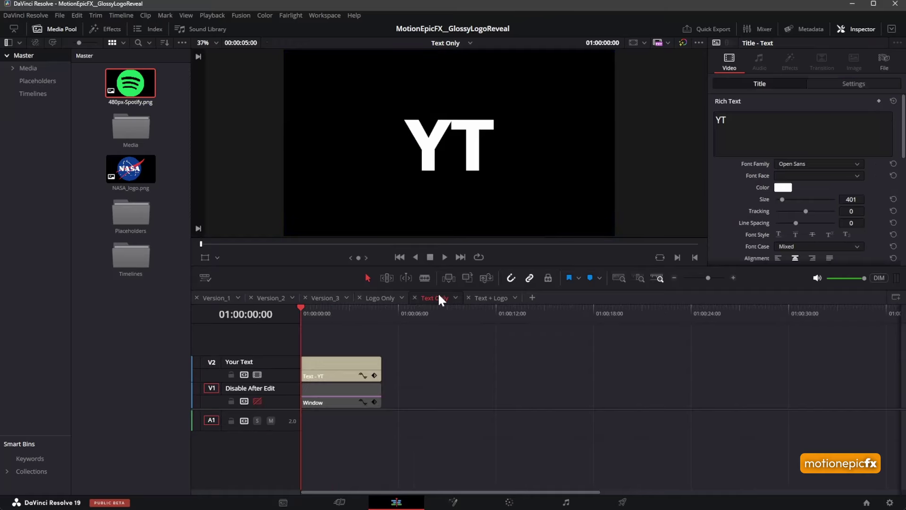
{"action": "left_click", "coordinate": [322, 373]}
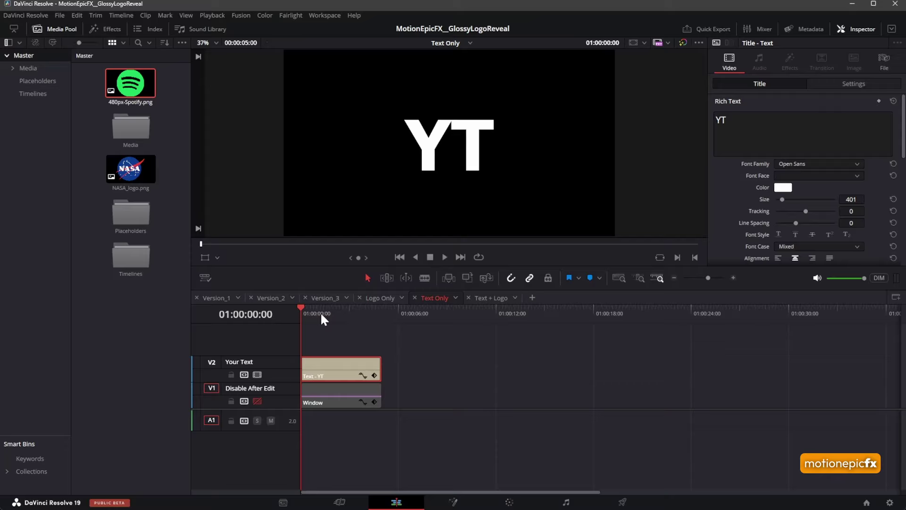
{"action": "left_click_drag", "start_coordinate": [320, 312], "coordinate": [335, 313]}
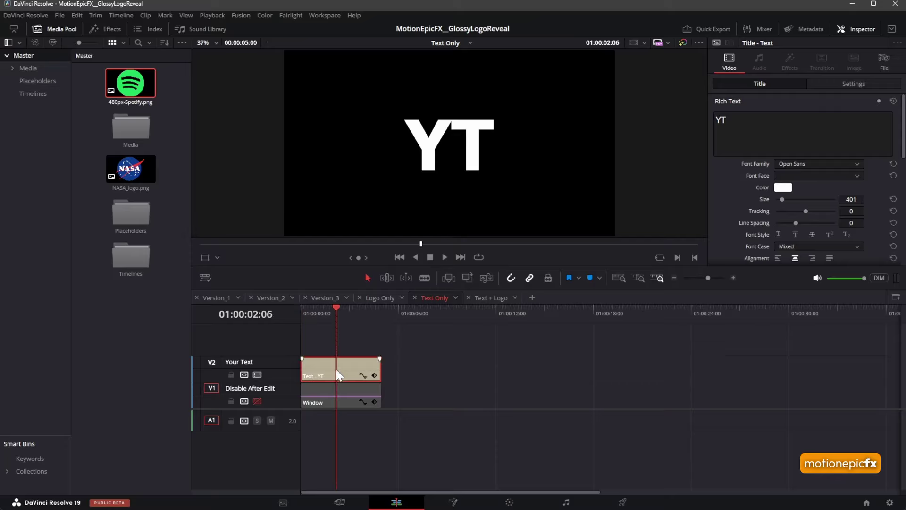
- Set the title font to Neue Machina Ultrabold and replace YT with HELLO
{"action": "left_click", "coordinate": [787, 168]}
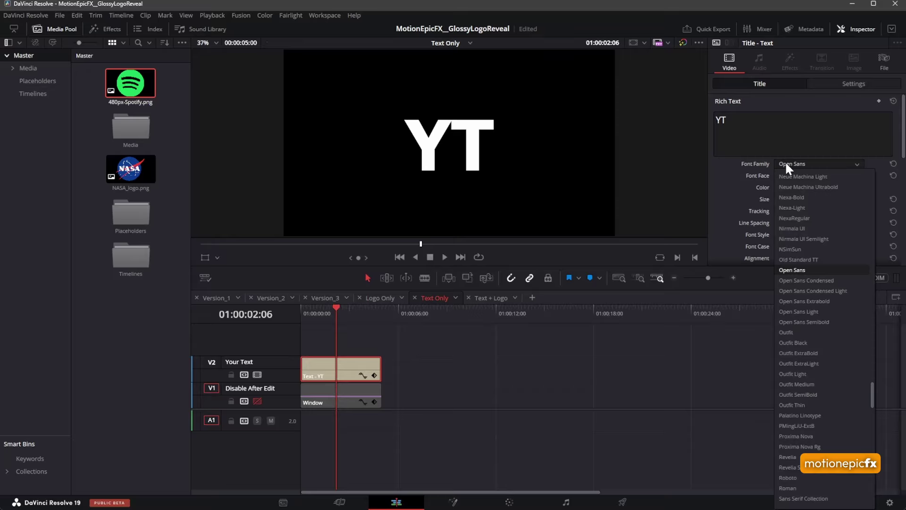
{"action": "left_click", "coordinate": [791, 187]}
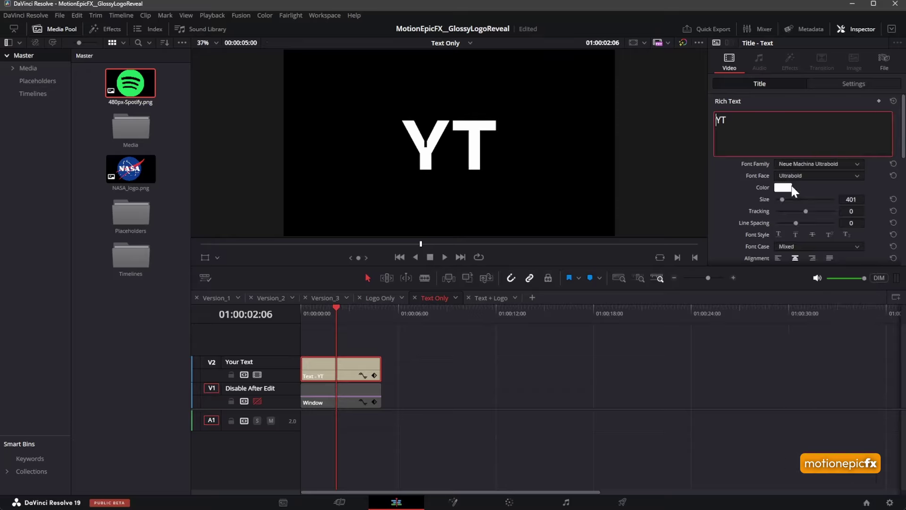
{"action": "triple_click", "coordinate": [783, 147]}
{"action": "type", "text": "HELLO"}
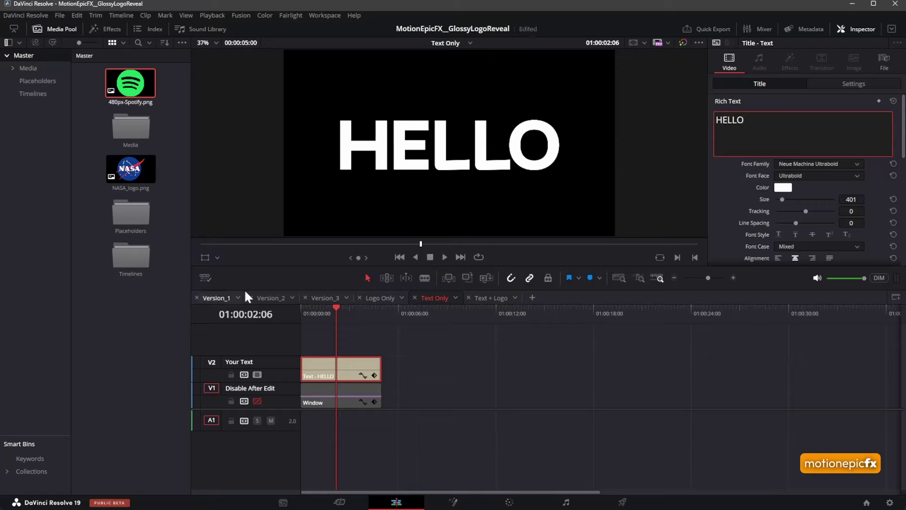
- Scrub through the glossy chrome HELLO reveal in Version_2, then switch to the Text + Logo timeline
{"action": "left_click", "coordinate": [263, 298]}
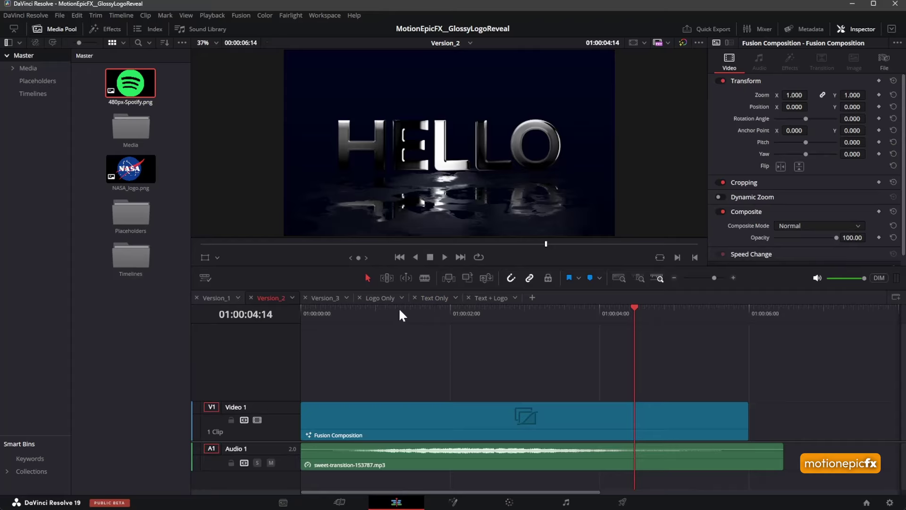
{"action": "left_click_drag", "start_coordinate": [400, 309], "coordinate": [605, 295]}
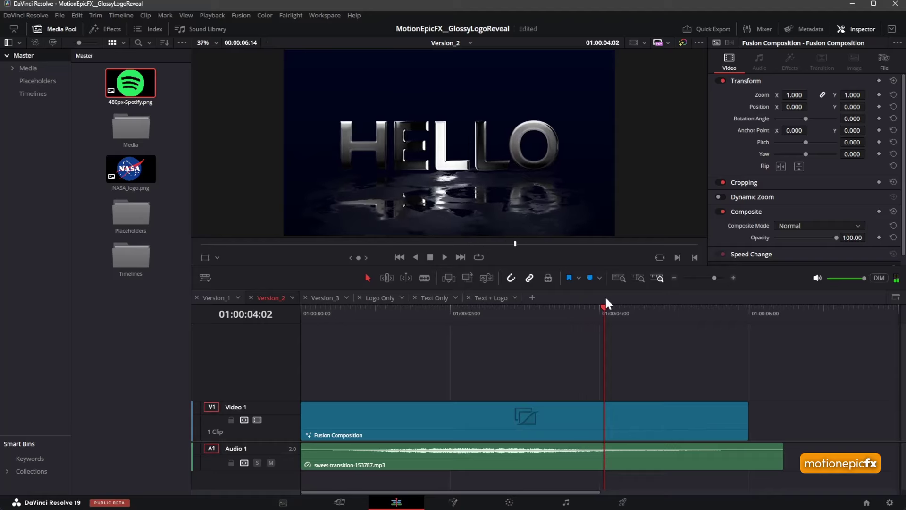
{"action": "left_click", "coordinate": [486, 298]}
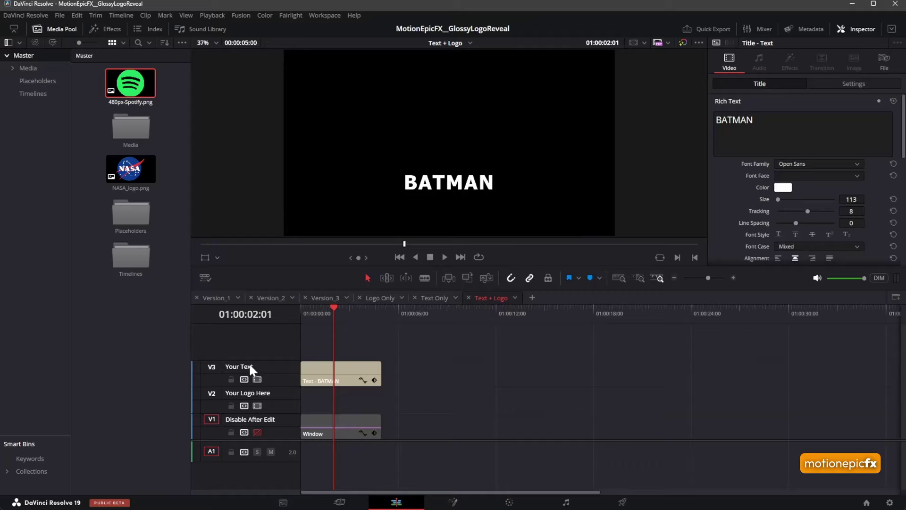
- Replace the title's BATMAN text with SPOTIFY in Rich Text
{"action": "left_click", "coordinate": [332, 380]}
{"action": "left_click", "coordinate": [759, 123]}
{"action": "key", "text": "ctrl+a"}
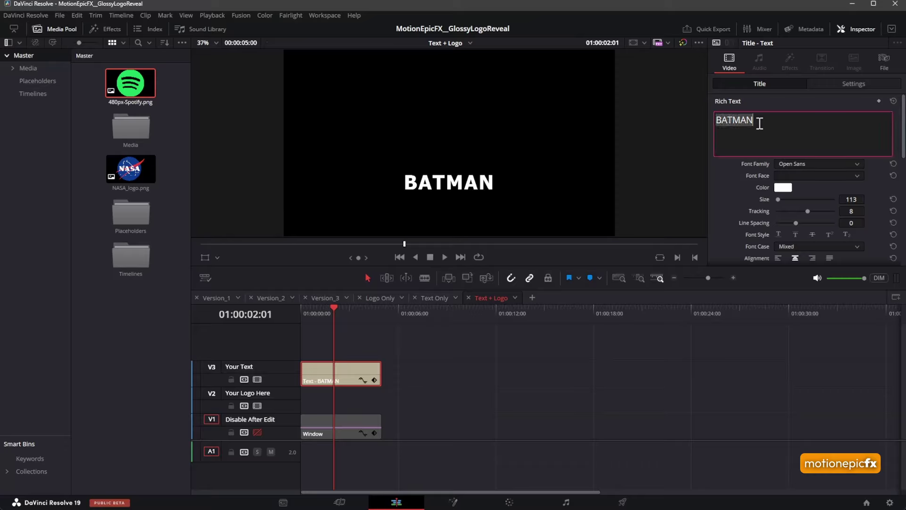
{"action": "type", "text": "SPOTIFY"}
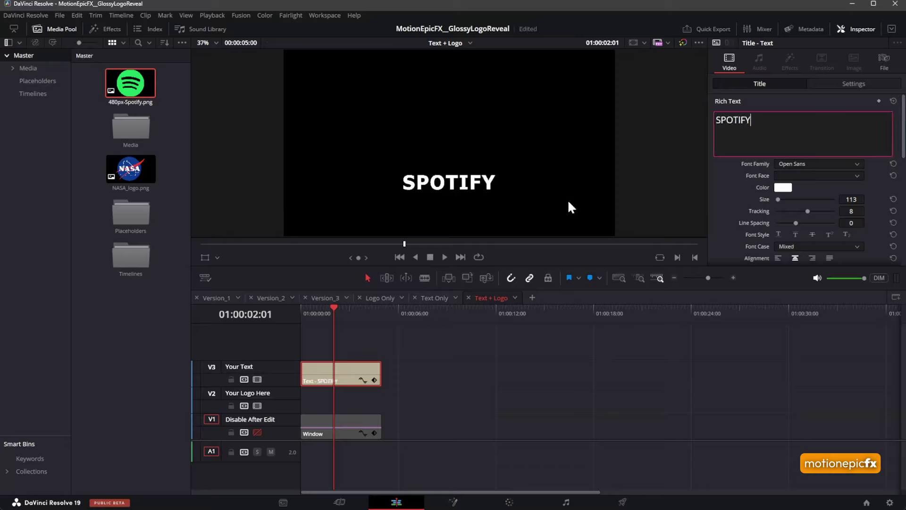
- Add 480px-Spotify.png on V2, re-enable V1, and set the logo to zoom 0.360 at Y 45
{"action": "left_click_drag", "start_coordinate": [128, 81], "coordinate": [304, 401]}
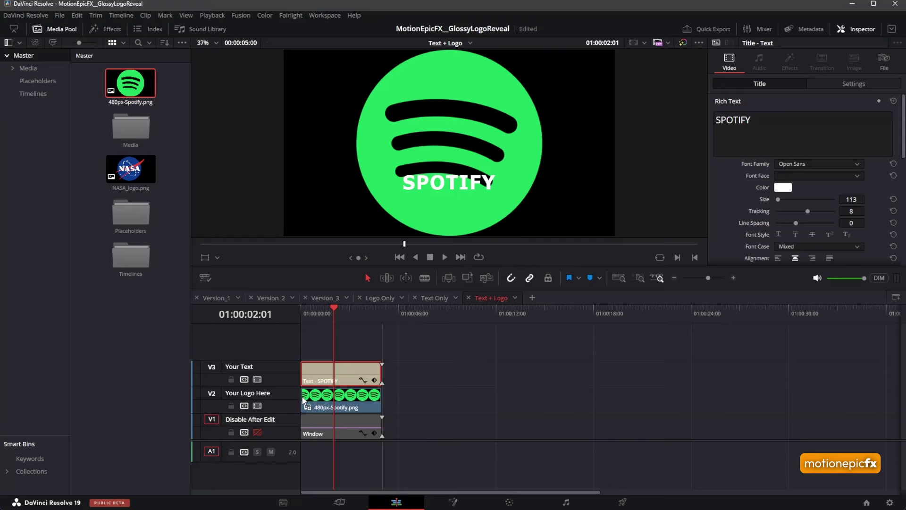
{"action": "left_click", "coordinate": [336, 407]}
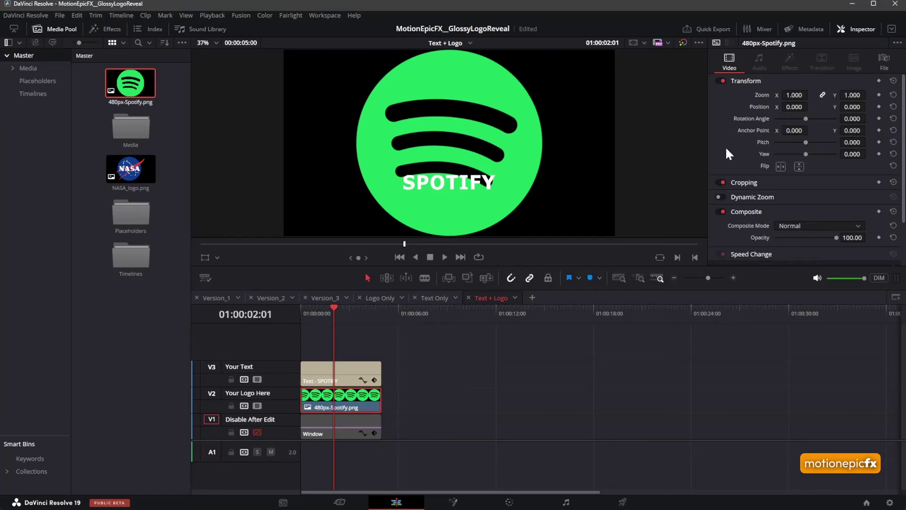
{"action": "left_click", "coordinate": [256, 432]}
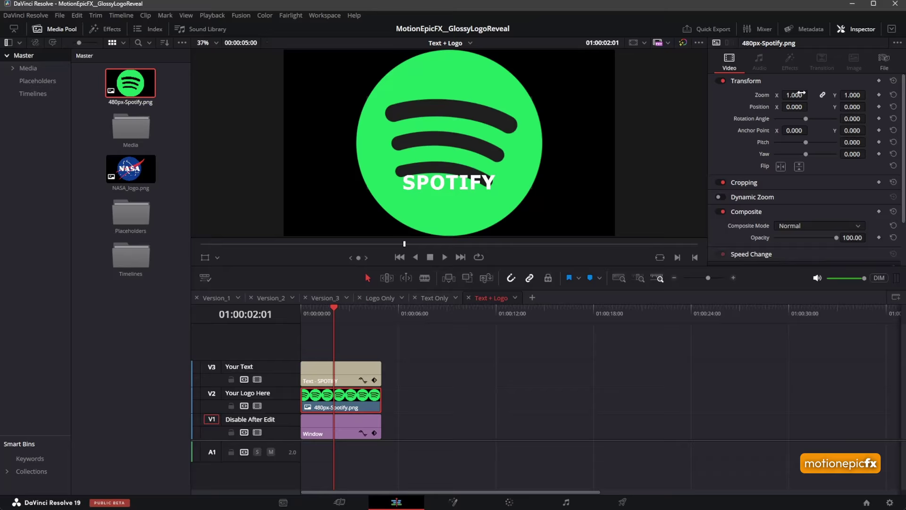
{"action": "mouse_move", "coordinate": [803, 94]}
{"action": "left_mouse_down"}
{"action": "mouse_move", "coordinate": [749, 95]}
{"action": "mouse_move", "coordinate": [801, 93]}
{"action": "left_mouse_up"}
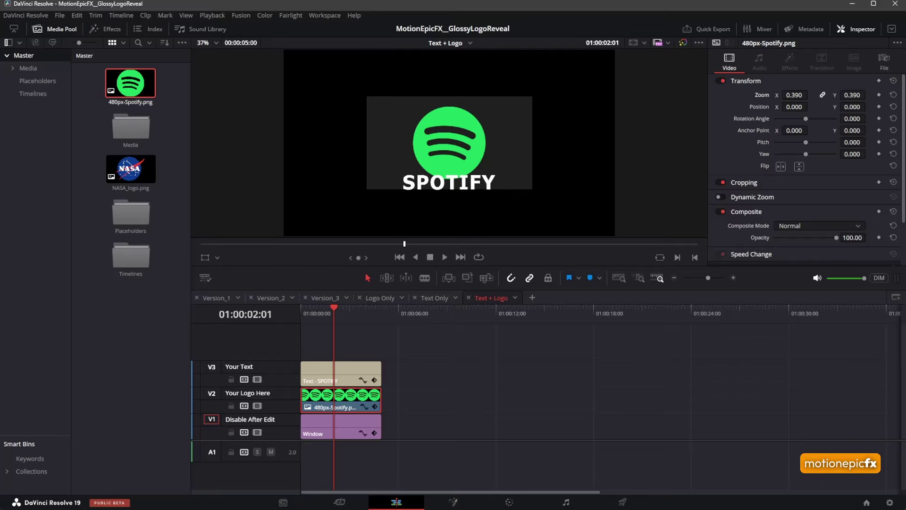
{"action": "mouse_move", "coordinate": [852, 106]}
{"action": "left_mouse_down"}
{"action": "mouse_move", "coordinate": [878, 107]}
{"action": "mouse_move", "coordinate": [856, 95]}
{"action": "mouse_move", "coordinate": [868, 94]}
{"action": "mouse_move", "coordinate": [845, 109]}
{"action": "left_mouse_up"}
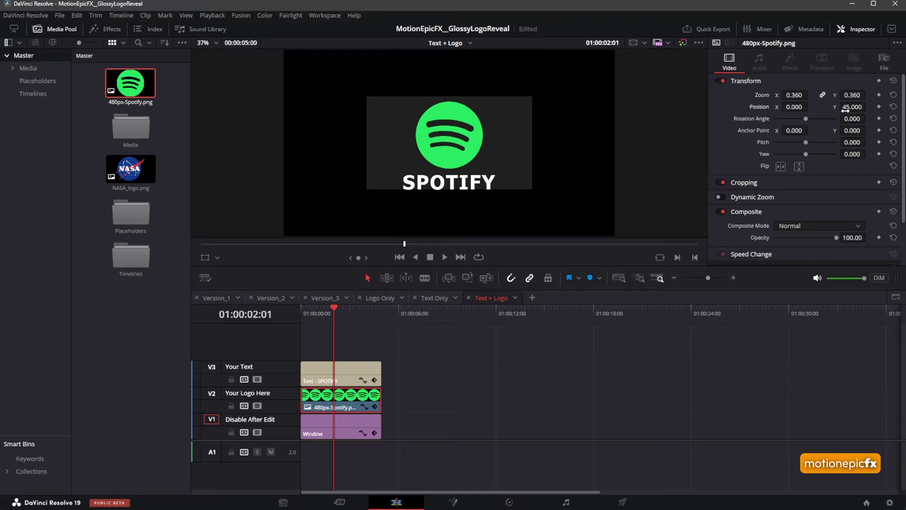
- Reduce the SPOTIFY title's font size to 63
{"action": "left_click", "coordinate": [315, 381]}
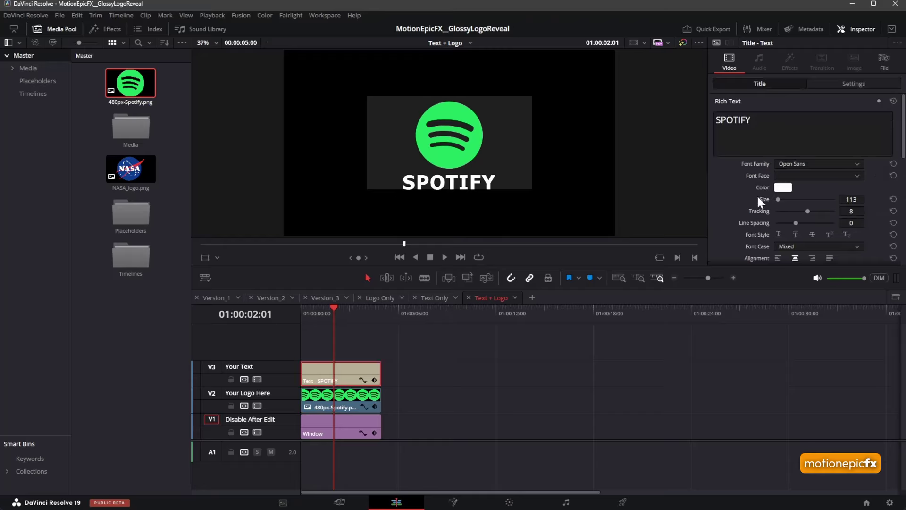
{"action": "left_click", "coordinate": [852, 200]}
{"action": "type", "text": "108"}
{"action": "left_click", "coordinate": [778, 128]}
{"action": "left_click_drag", "start_coordinate": [852, 199], "coordinate": [820, 200]}
- Set the title font to Outfit Black and disable the V1 Window track again
{"action": "triple_click", "coordinate": [846, 129]}
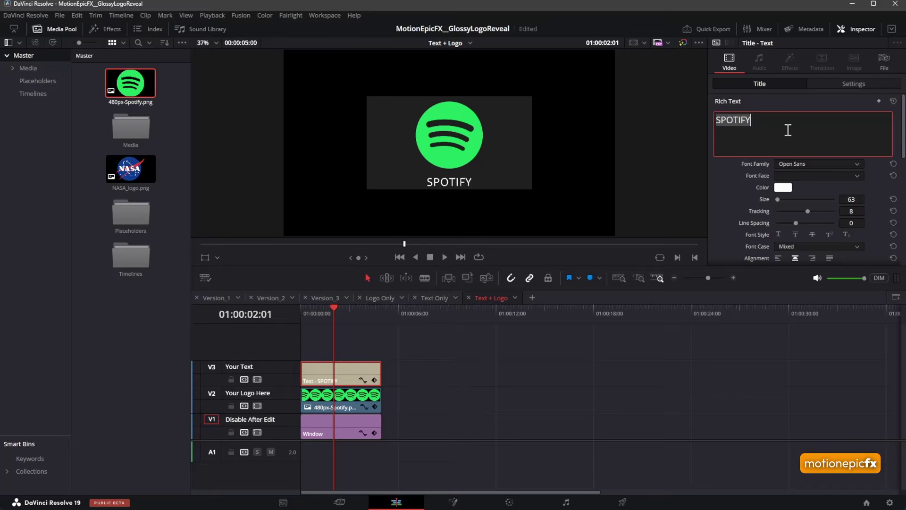
{"action": "left_click", "coordinate": [798, 166]}
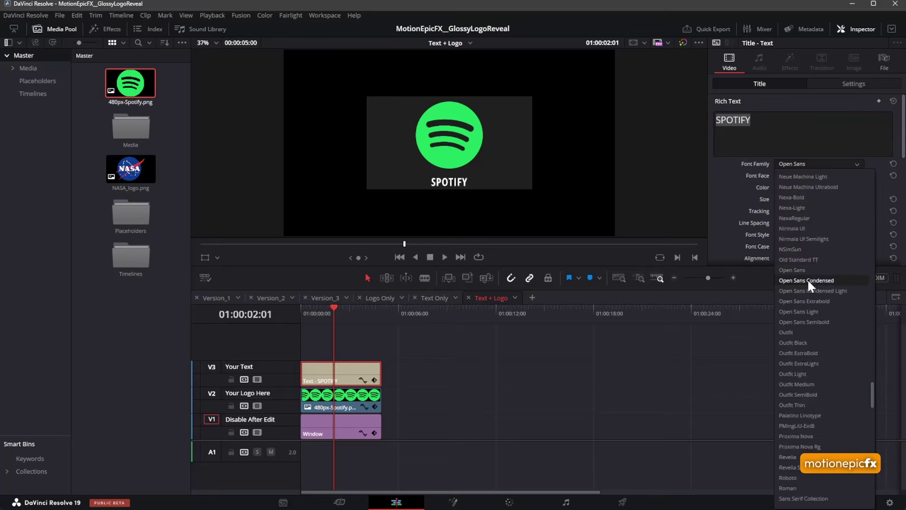
{"action": "left_click", "coordinate": [799, 343]}
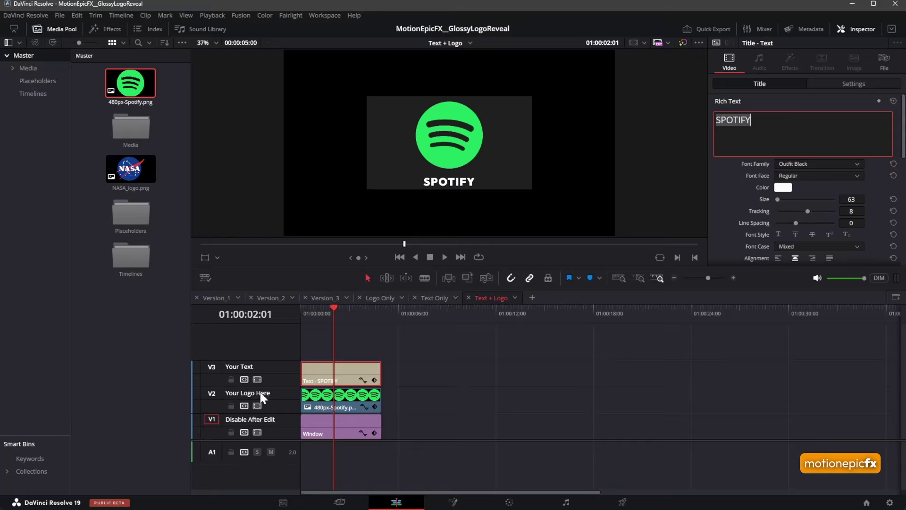
{"action": "left_click", "coordinate": [257, 431]}
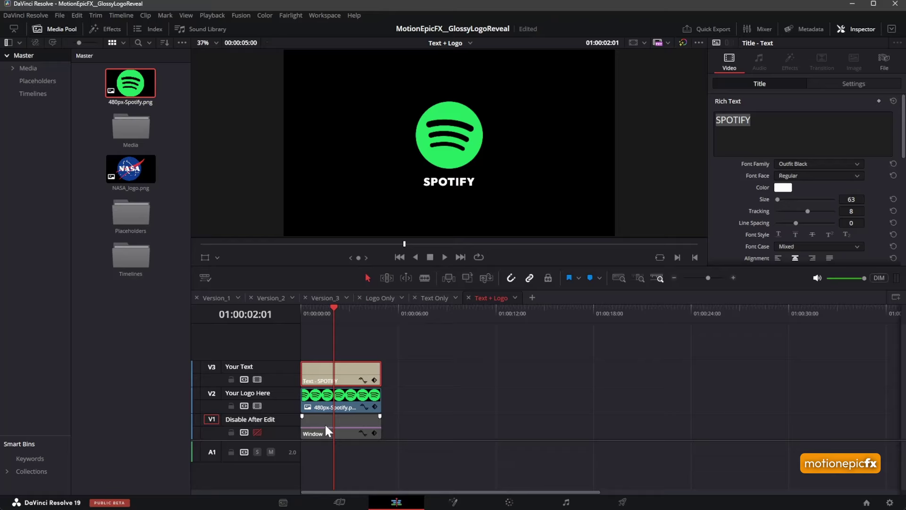
- Scrub through the Version_3 Spotify logo reveal from the start
{"action": "left_click", "coordinate": [326, 297]}
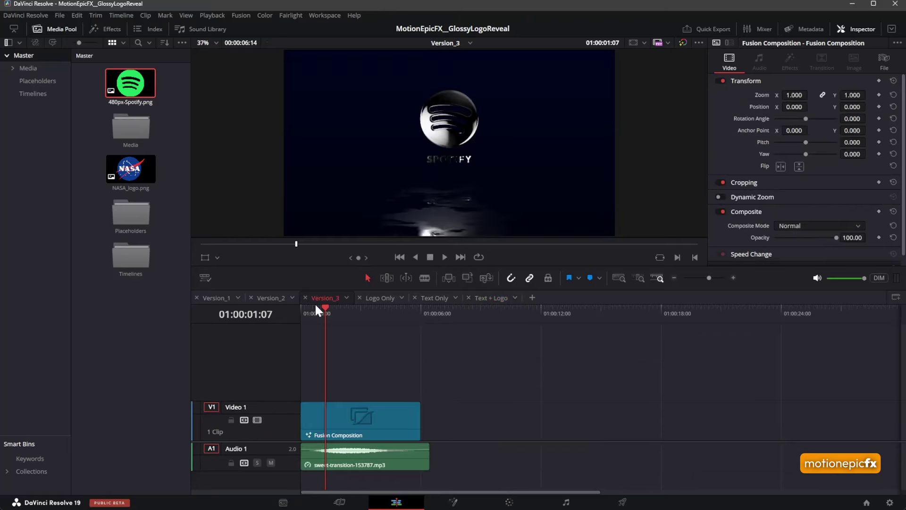
{"action": "left_click_drag", "start_coordinate": [316, 306], "coordinate": [387, 311]}
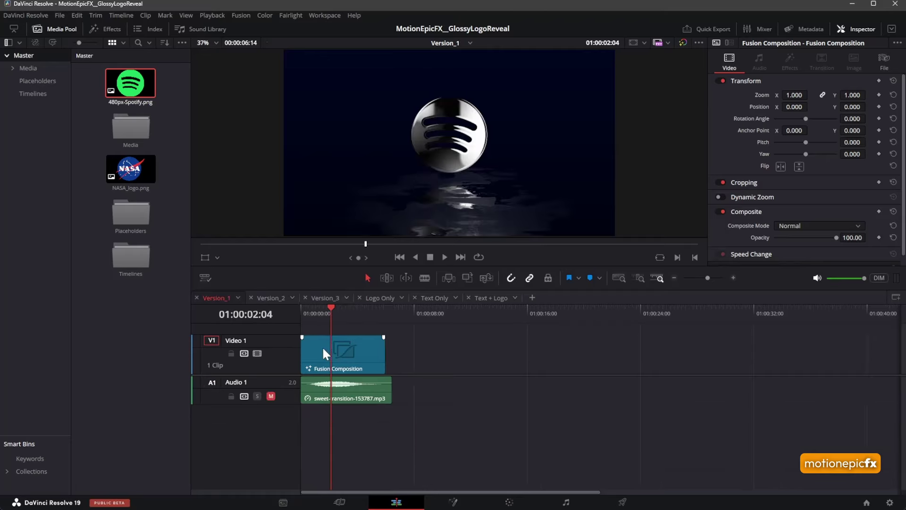
- On the Deliver page, apply the H.264 Master preset with MP4 as the format
{"action": "left_click", "coordinate": [623, 504]}
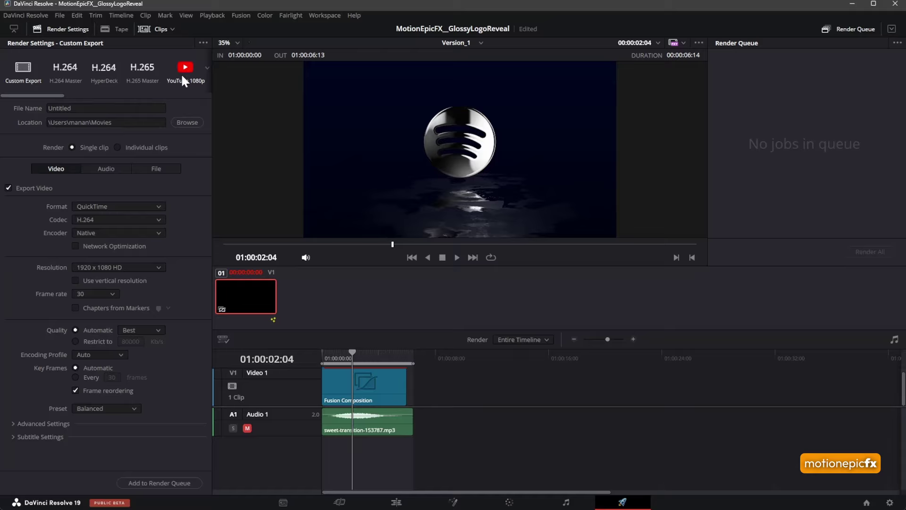
{"action": "left_click", "coordinate": [69, 70]}
{"action": "left_click", "coordinate": [125, 206]}
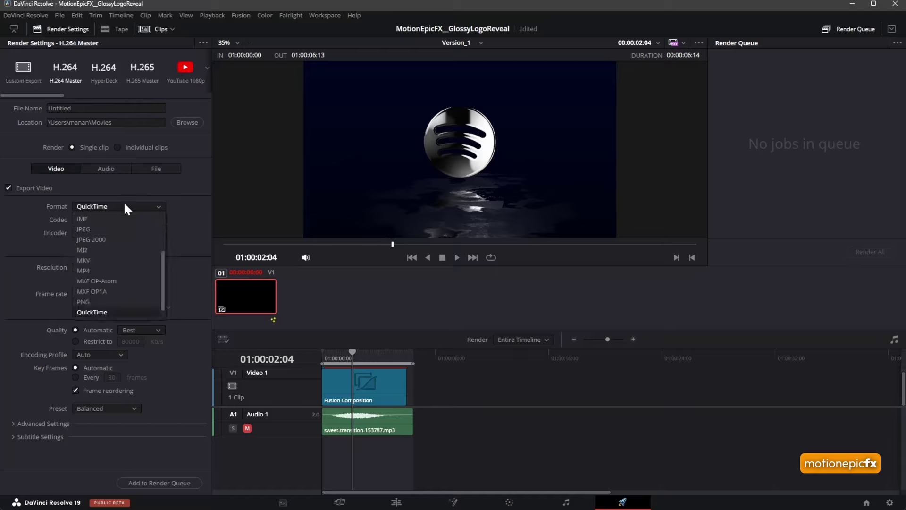
{"action": "left_click", "coordinate": [84, 270]}
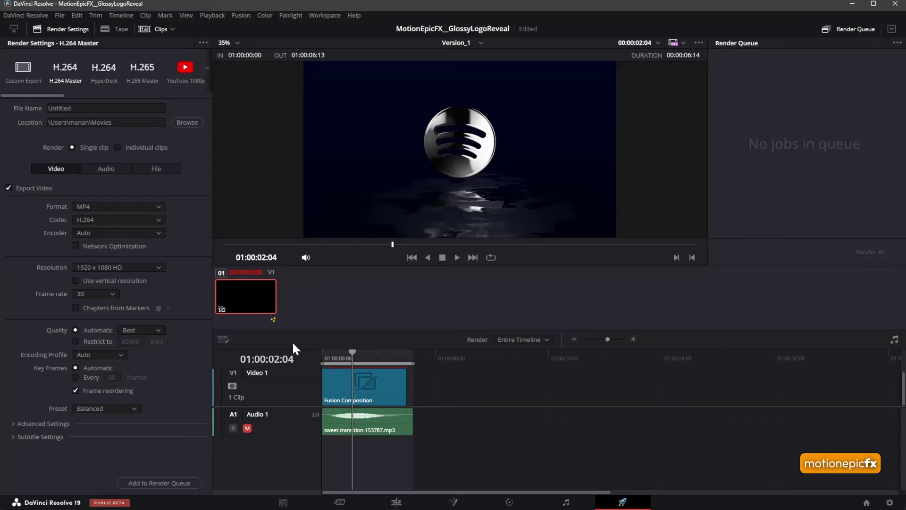
- Switch from Deliver back to the Edit page showing the Version_1 timeline
{"action": "left_click", "coordinate": [395, 502]}
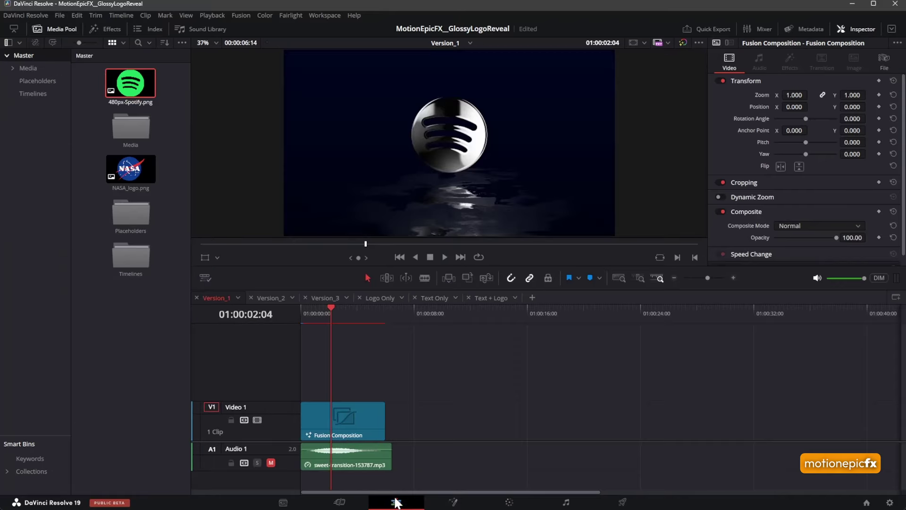